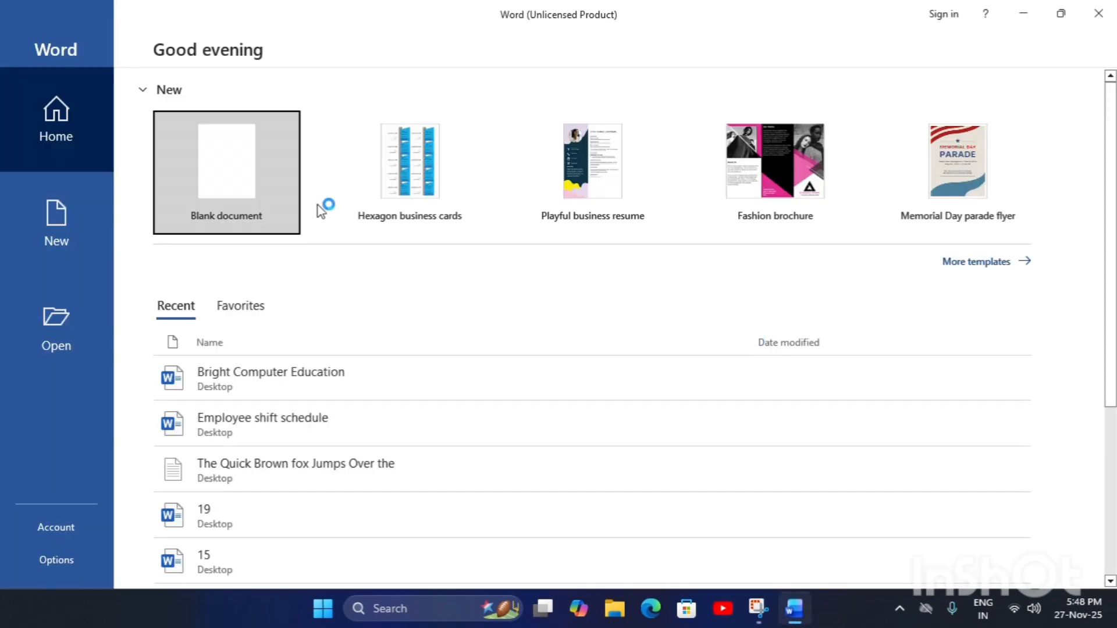
Create a blank document and dismiss the sign-in prompt and the product activation notice
{"action": "left_click", "coordinate": [221, 159]}
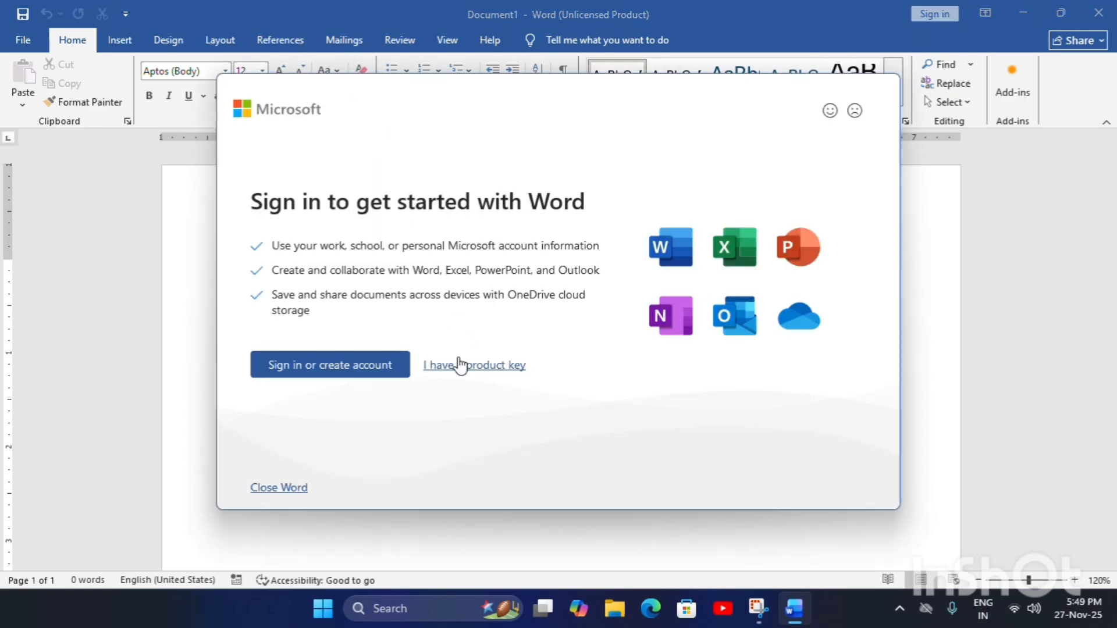
{"action": "left_click", "coordinate": [463, 360]}
{"action": "left_click", "coordinate": [955, 55]}
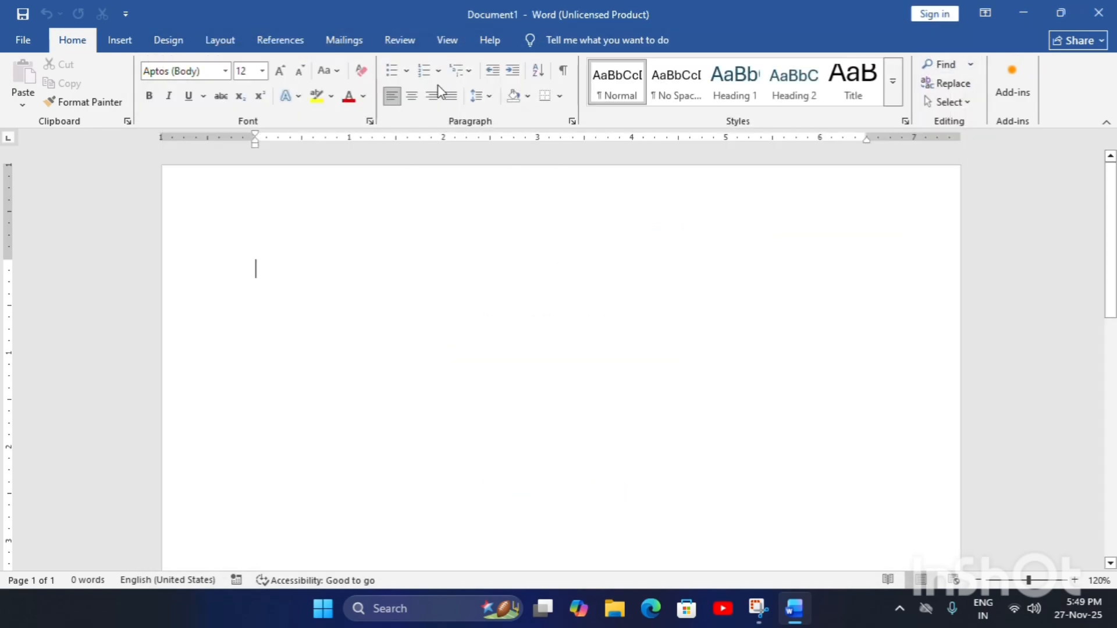
{"action": "left_click", "coordinate": [330, 48]}
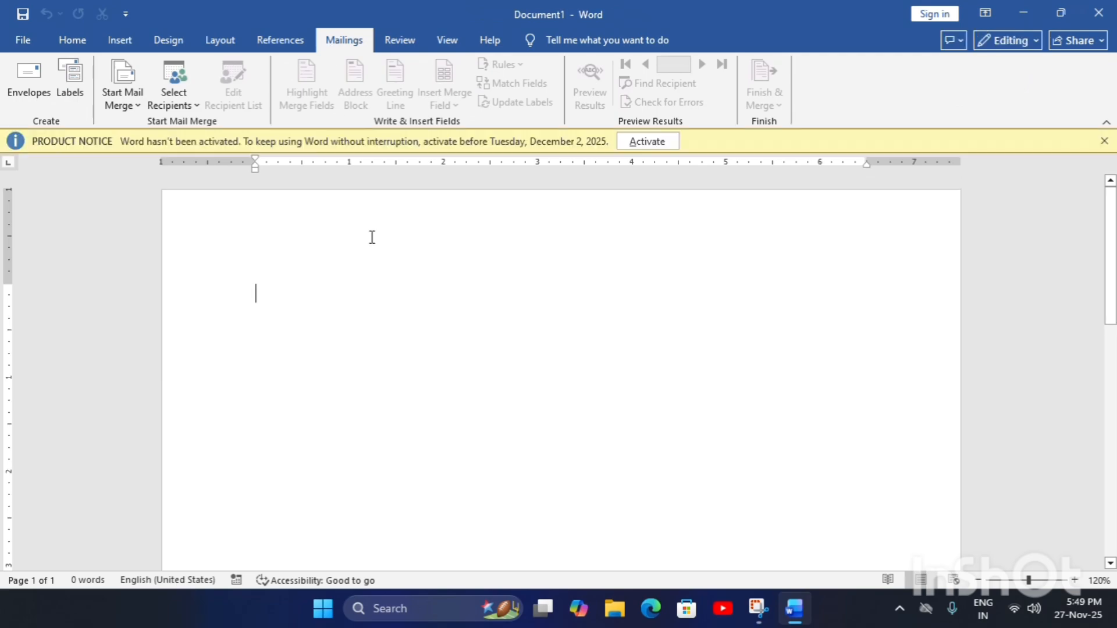
{"action": "left_click", "coordinate": [1104, 141]}
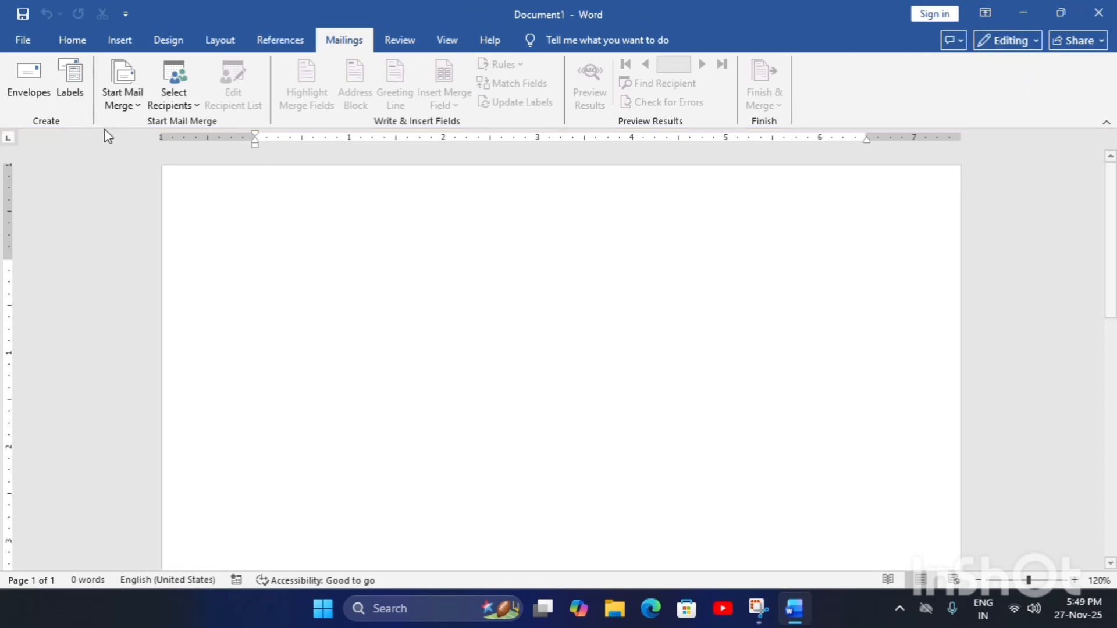
Start a label setup and set the label vendor to A-ONE in the label options
{"action": "left_click", "coordinate": [74, 81]}
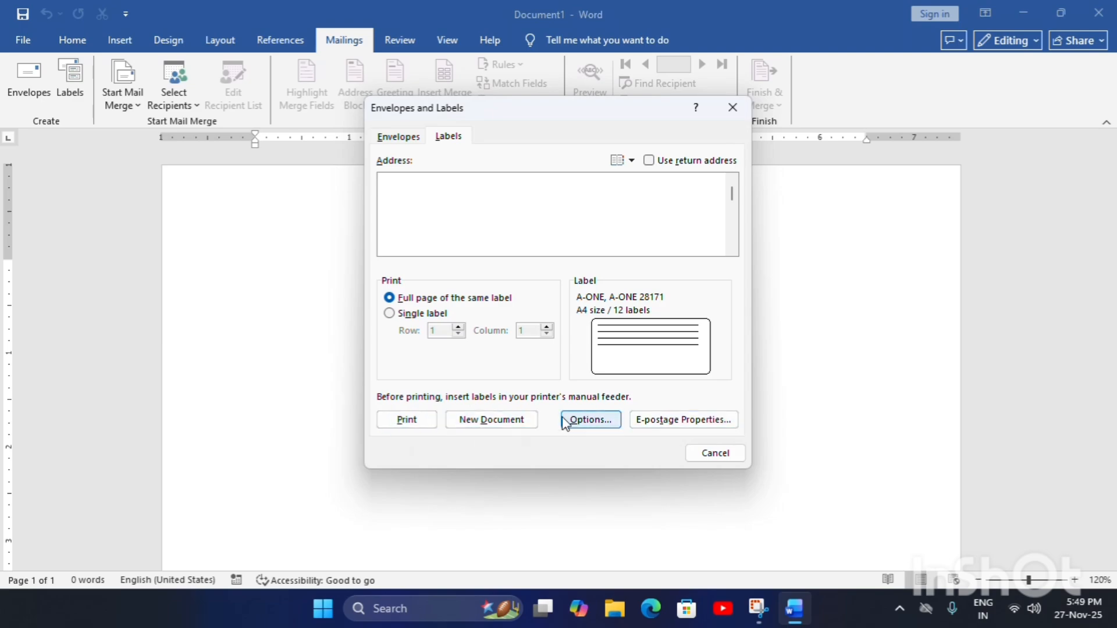
{"action": "left_click", "coordinate": [593, 418]}
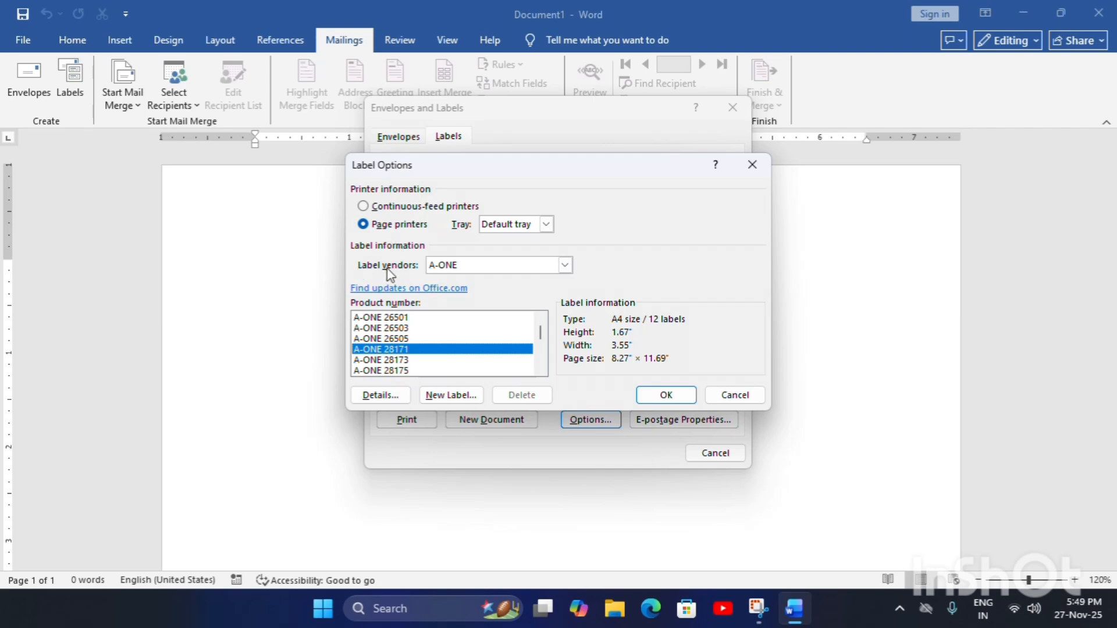
{"action": "left_click", "coordinate": [550, 266]}
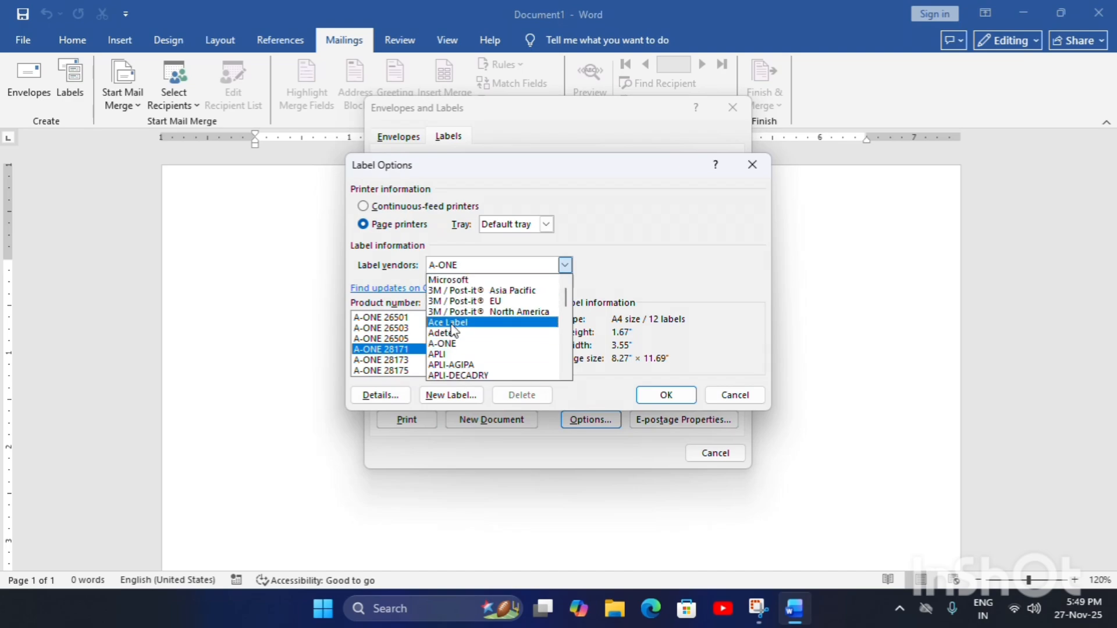
{"action": "left_click", "coordinate": [471, 347]}
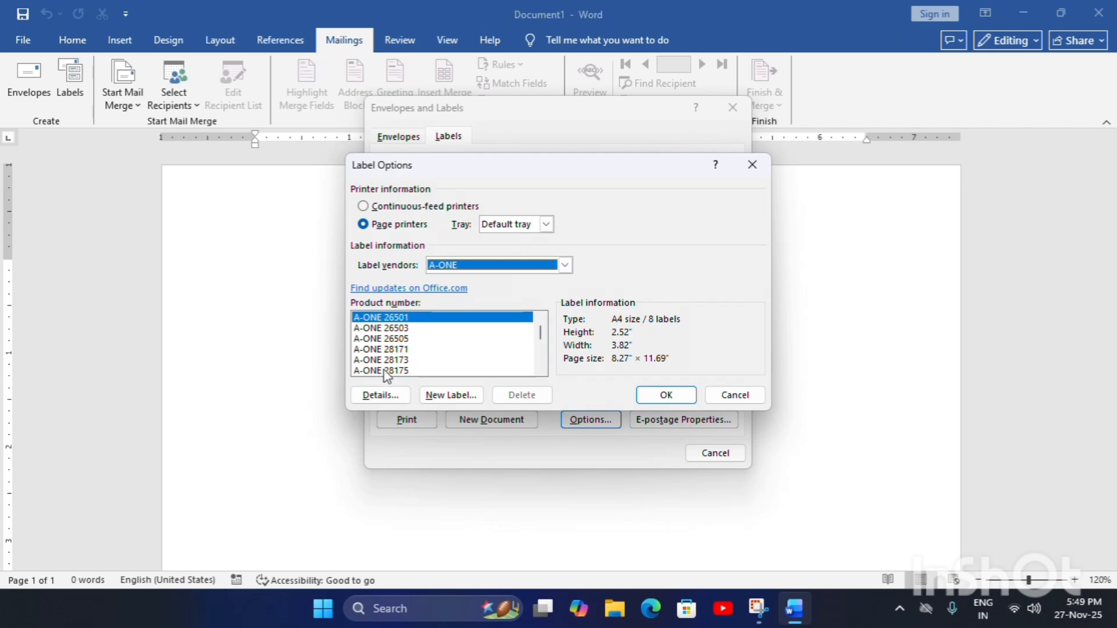
Compare the A-ONE label sizes, choose product number A-ONE 28171, and generate a new document of these labels
{"action": "left_click", "coordinate": [393, 318]}
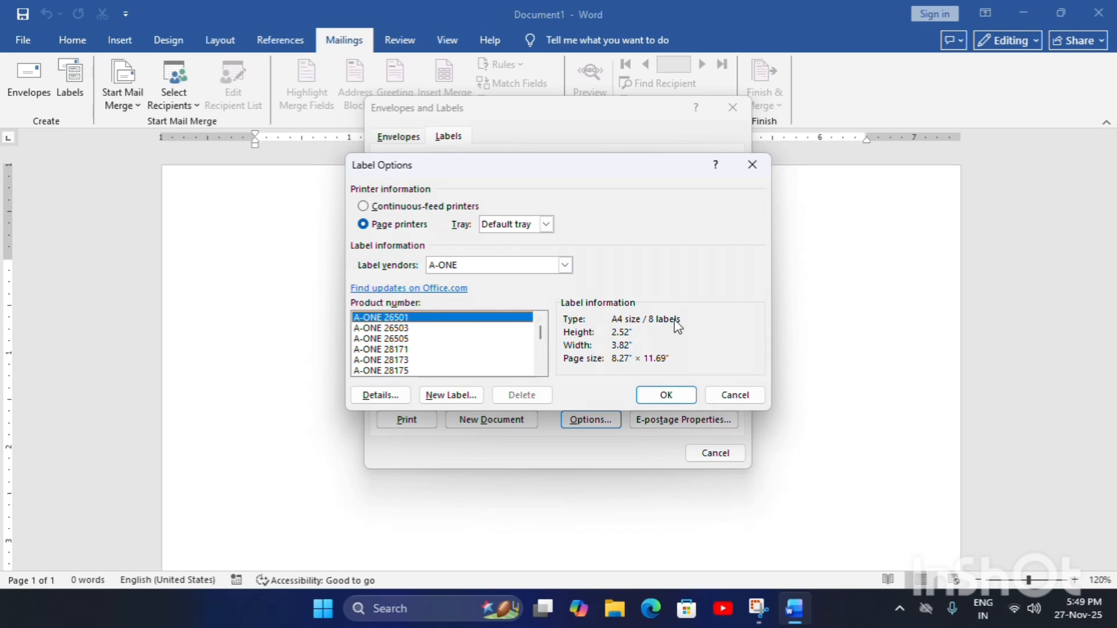
{"action": "left_click", "coordinate": [414, 328]}
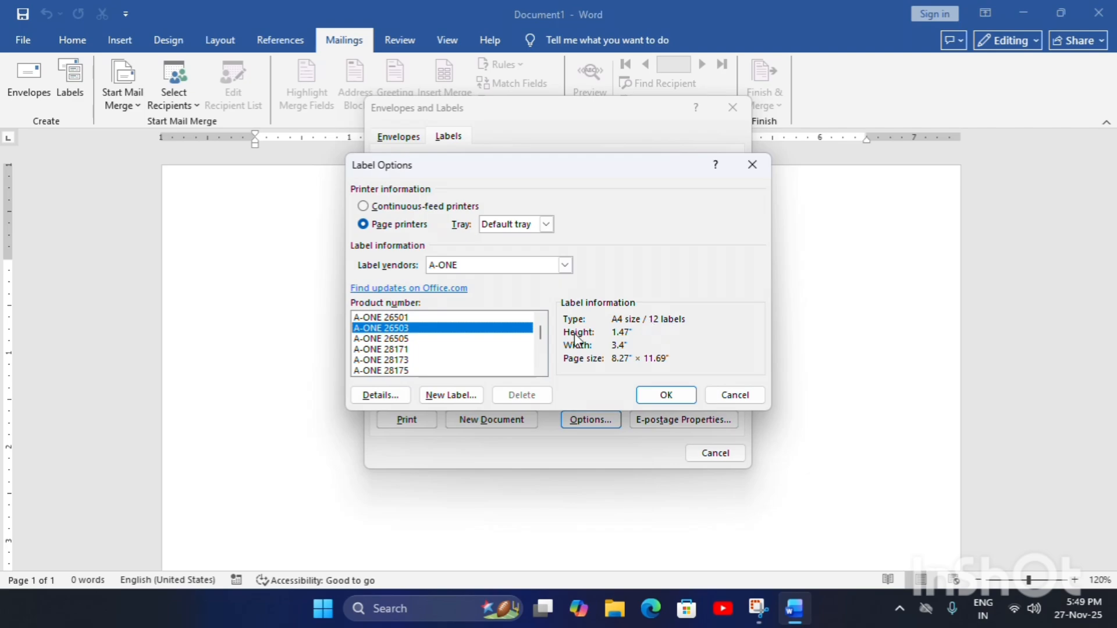
{"action": "left_click", "coordinate": [510, 339]}
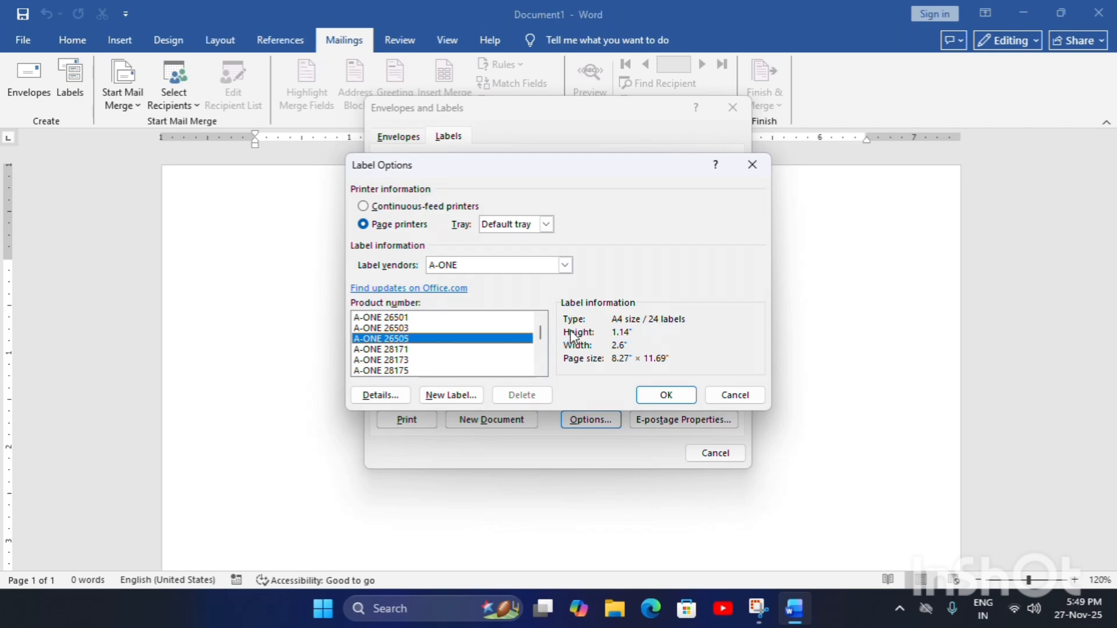
{"action": "left_click", "coordinate": [410, 349]}
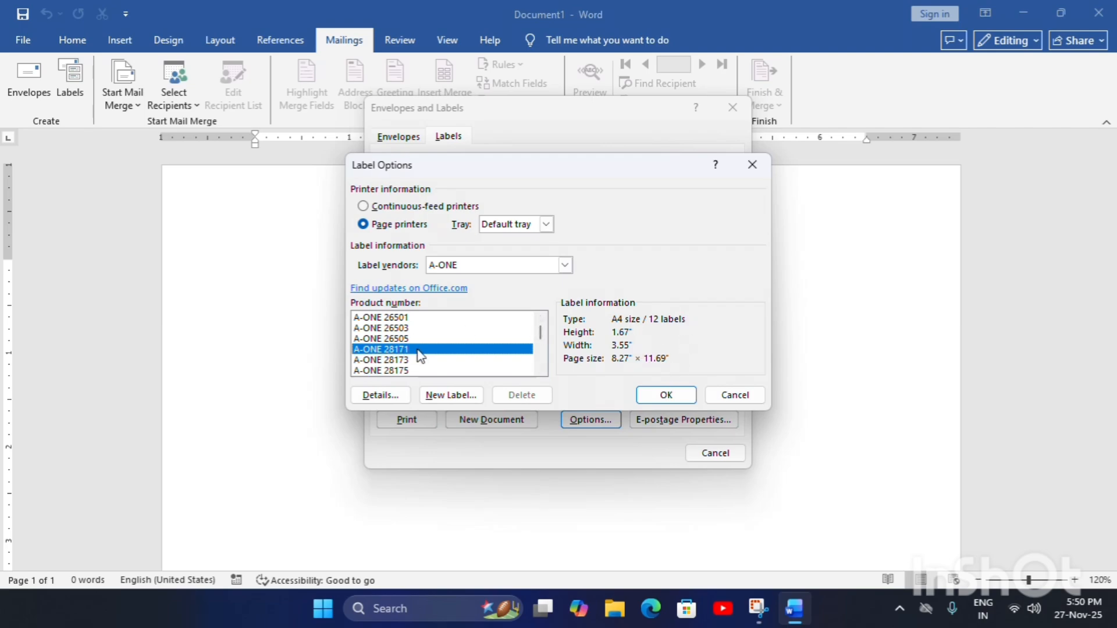
{"action": "left_click", "coordinate": [664, 394]}
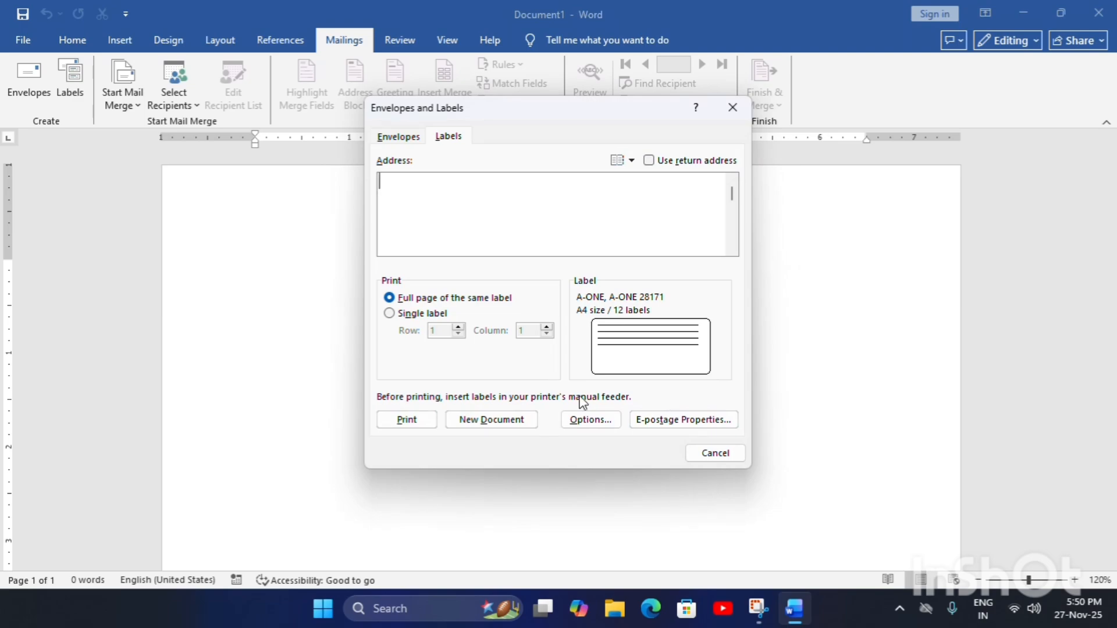
{"action": "left_click", "coordinate": [492, 419]}
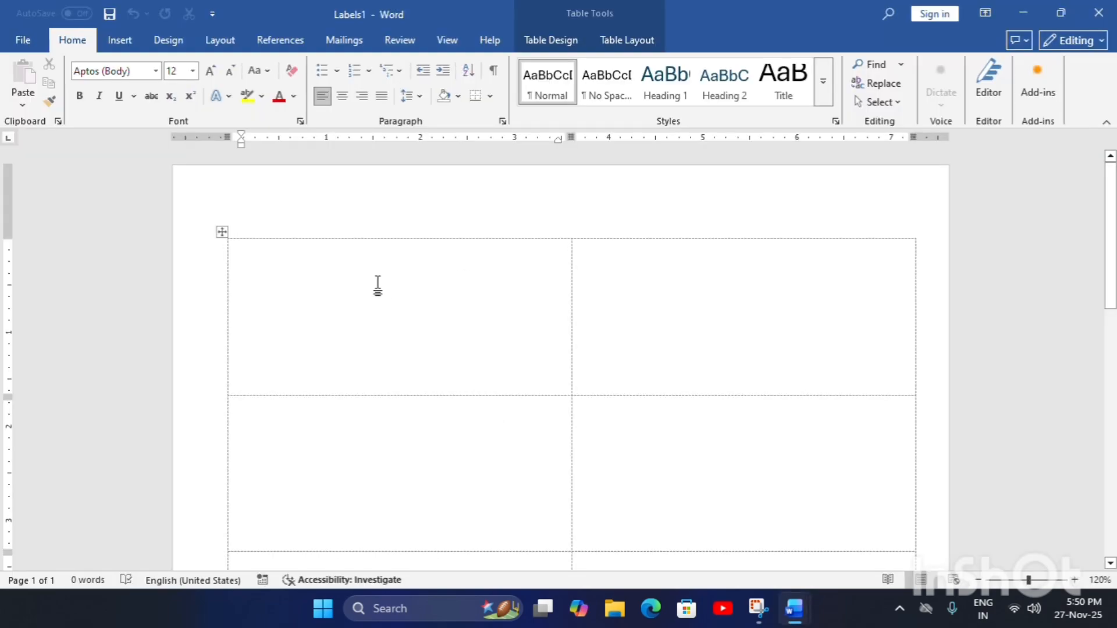
Draw a rounded rectangle about 3.57" wide and 1.61" high over the first label cell and reduce its corner rounding
{"action": "left_click", "coordinate": [120, 40]}
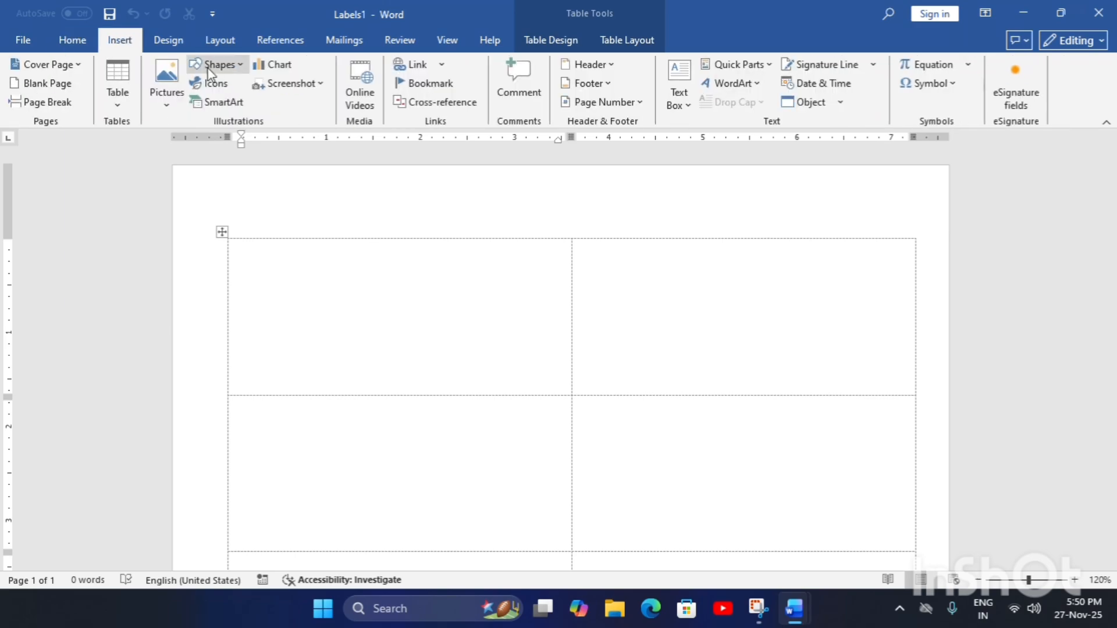
{"action": "left_click", "coordinate": [239, 68]}
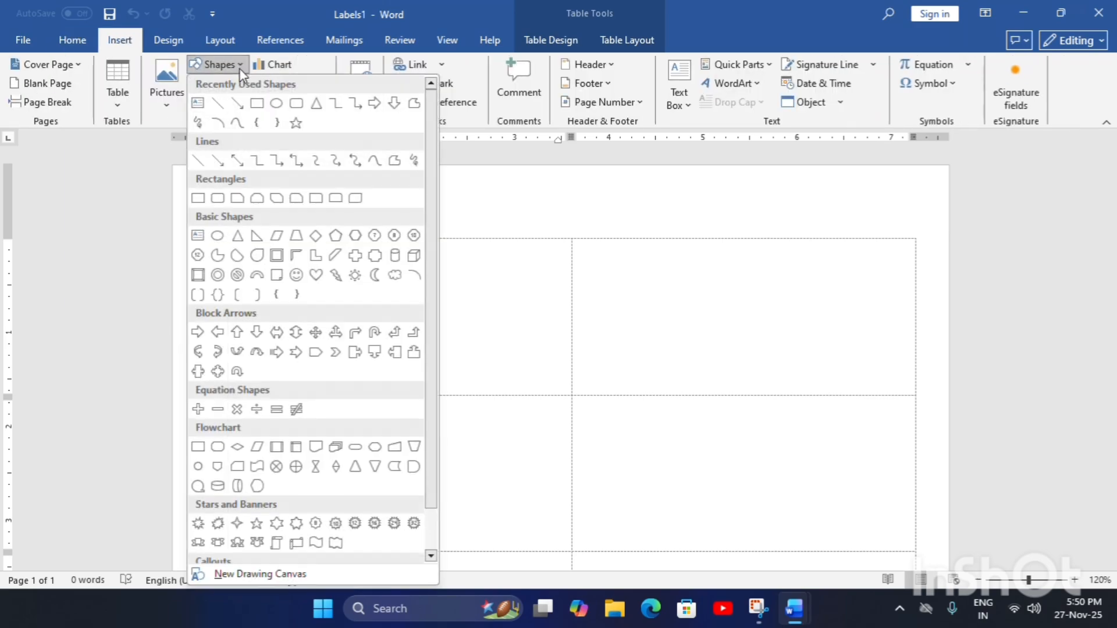
{"action": "left_click", "coordinate": [299, 109]}
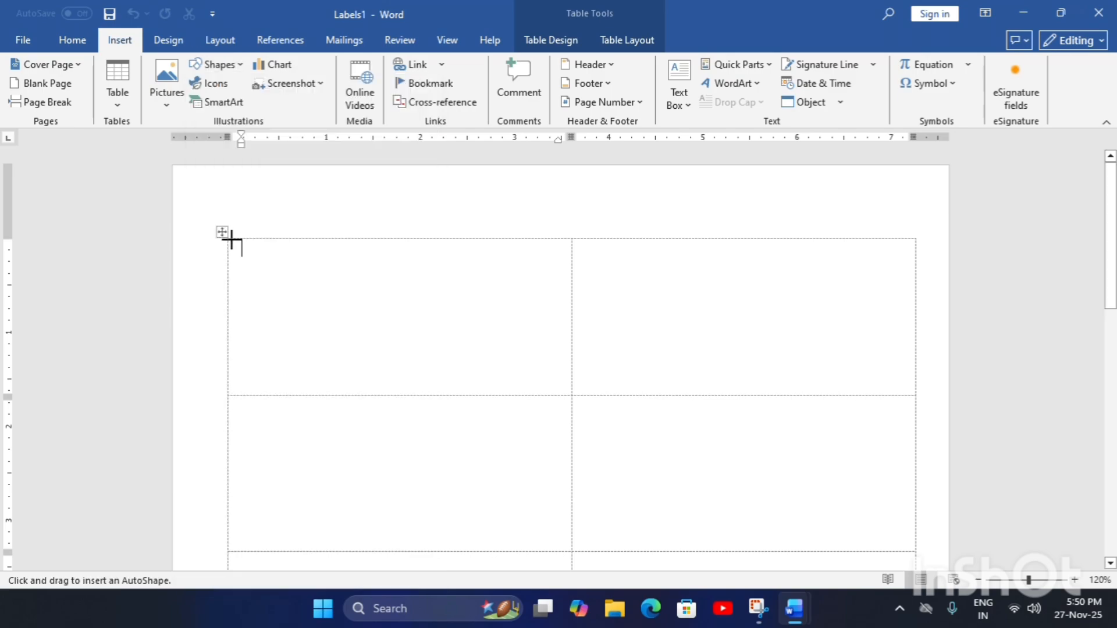
{"action": "left_click_drag", "start_coordinate": [231, 239], "coordinate": [565, 390]}
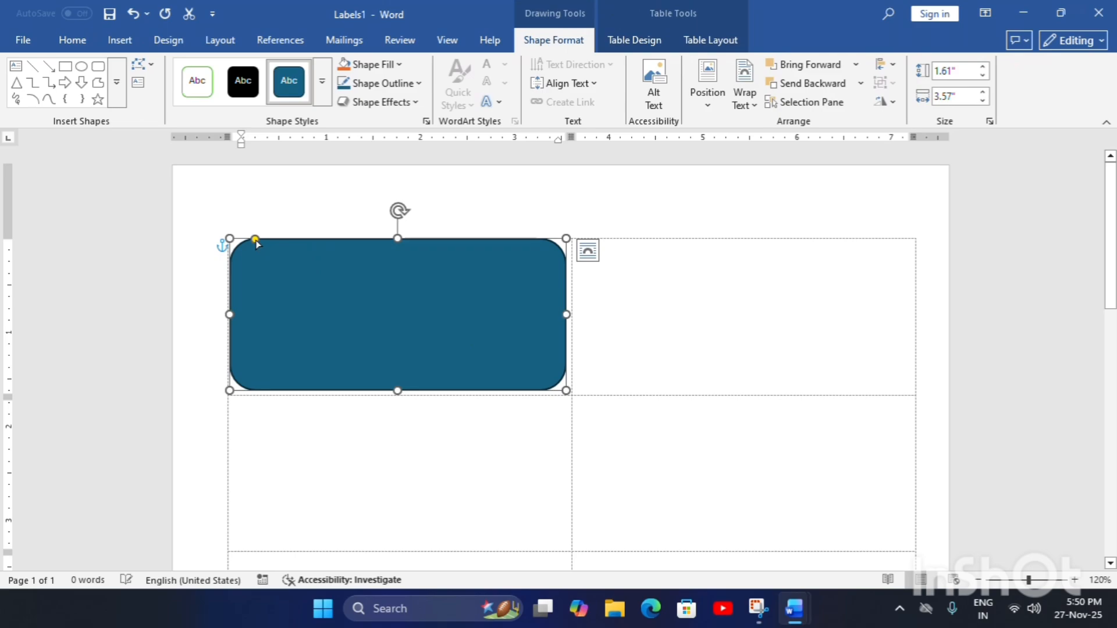
{"action": "left_click_drag", "start_coordinate": [257, 244], "coordinate": [243, 243]}
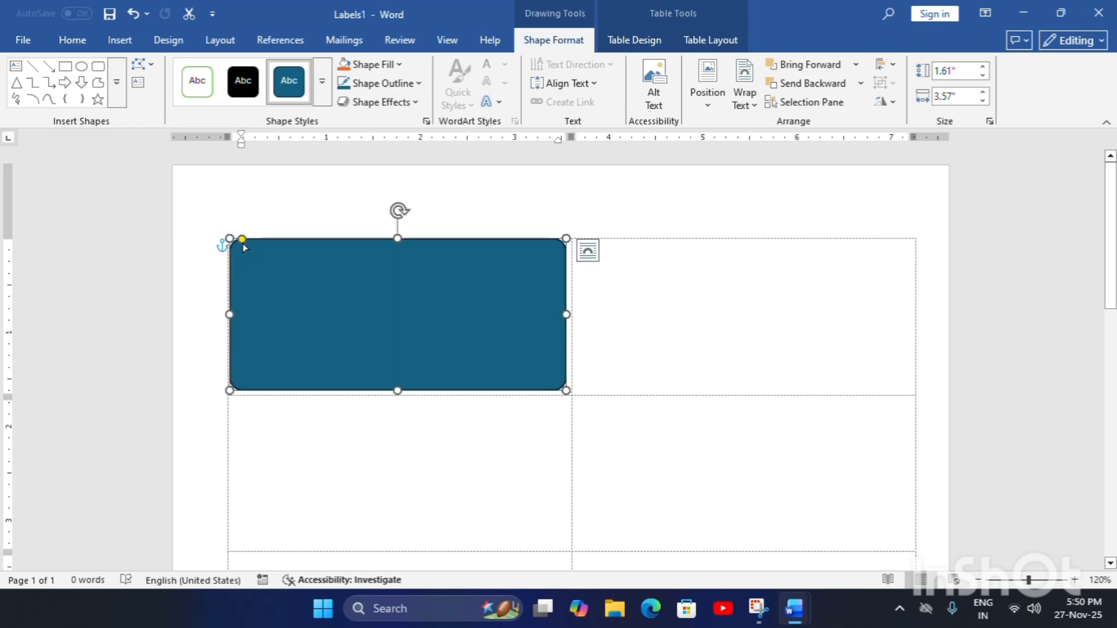
Apply the white-filled, green-outlined preset style to the rounded rectangle and change its outline to black
{"action": "left_click", "coordinate": [198, 81]}
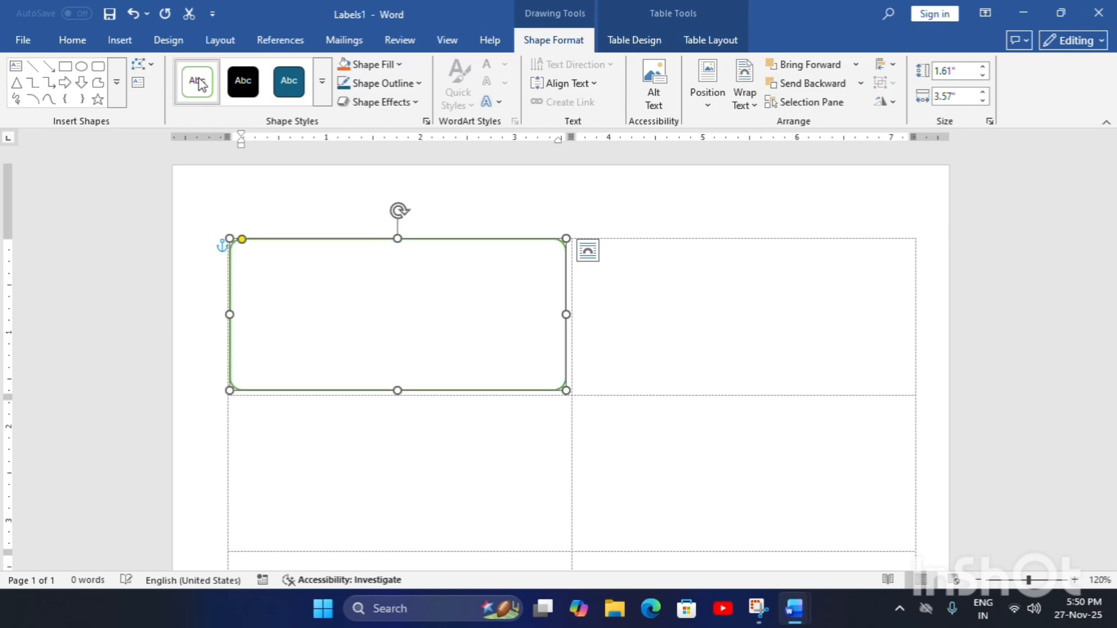
{"action": "left_click", "coordinate": [392, 87]}
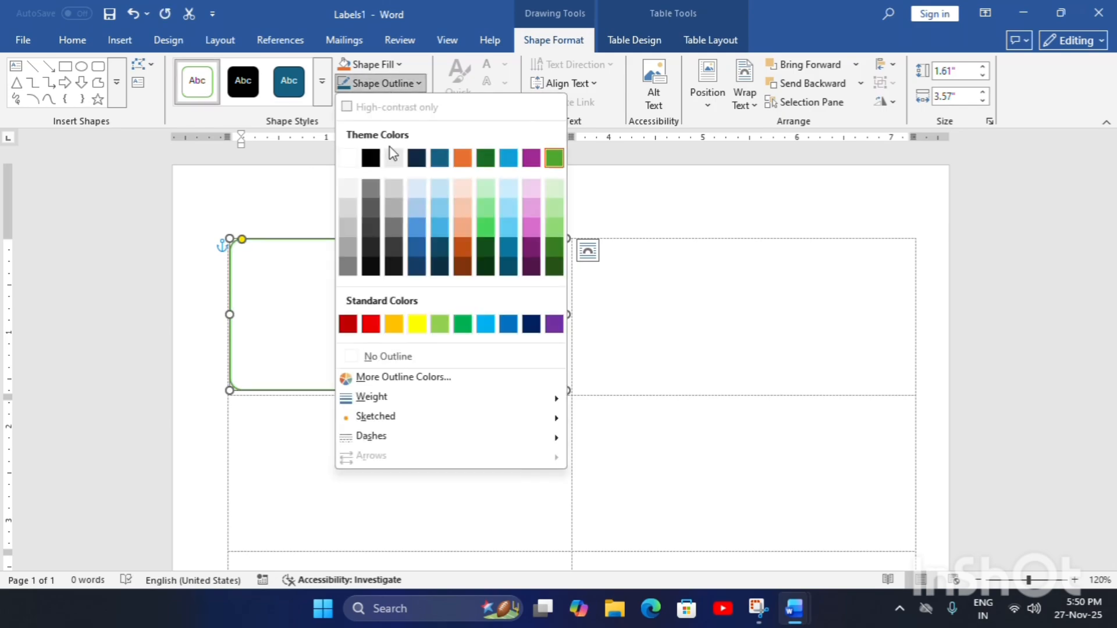
{"action": "left_click", "coordinate": [370, 155]}
Make the rounded rectangle editable for text and left-align its paragraph
{"action": "right_click", "coordinate": [342, 268]}
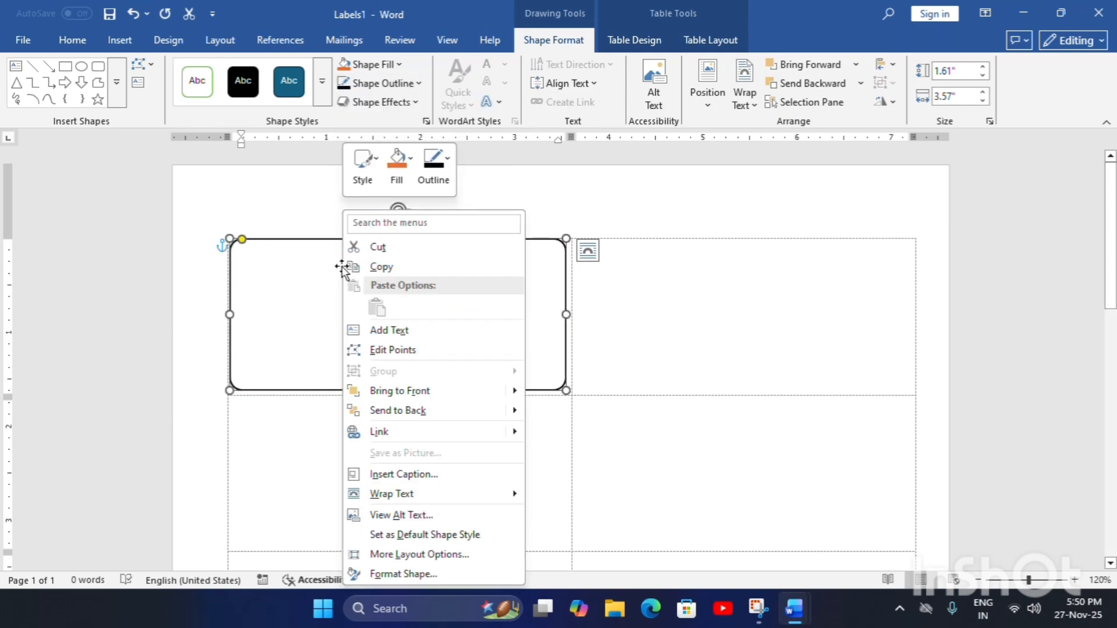
{"action": "left_click", "coordinate": [285, 267]}
{"action": "right_click", "coordinate": [285, 267]}
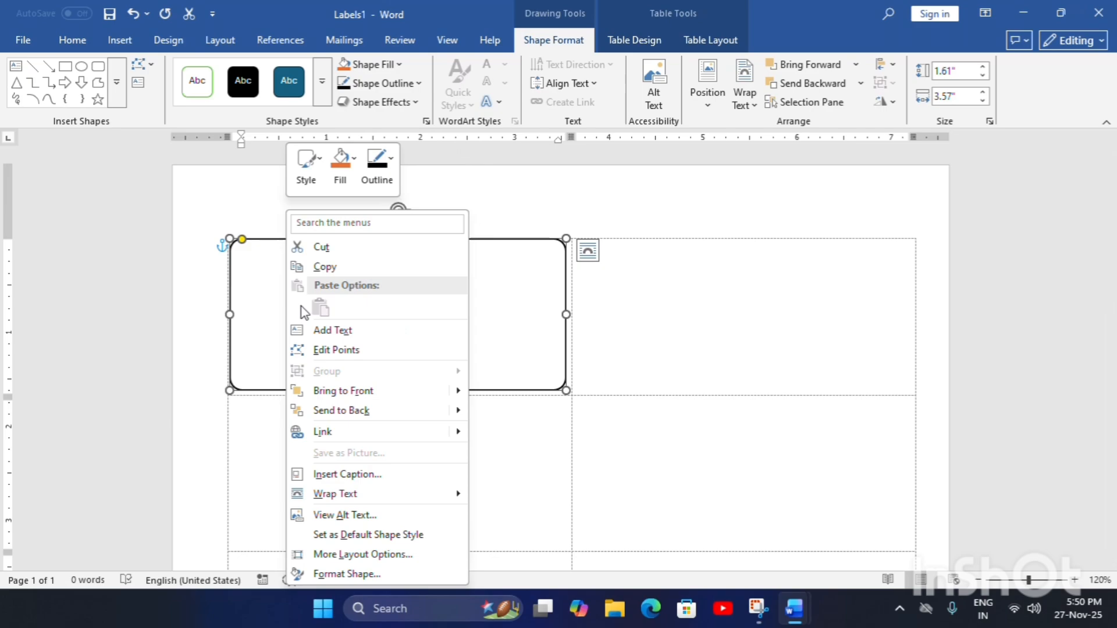
{"action": "left_click", "coordinate": [327, 336]}
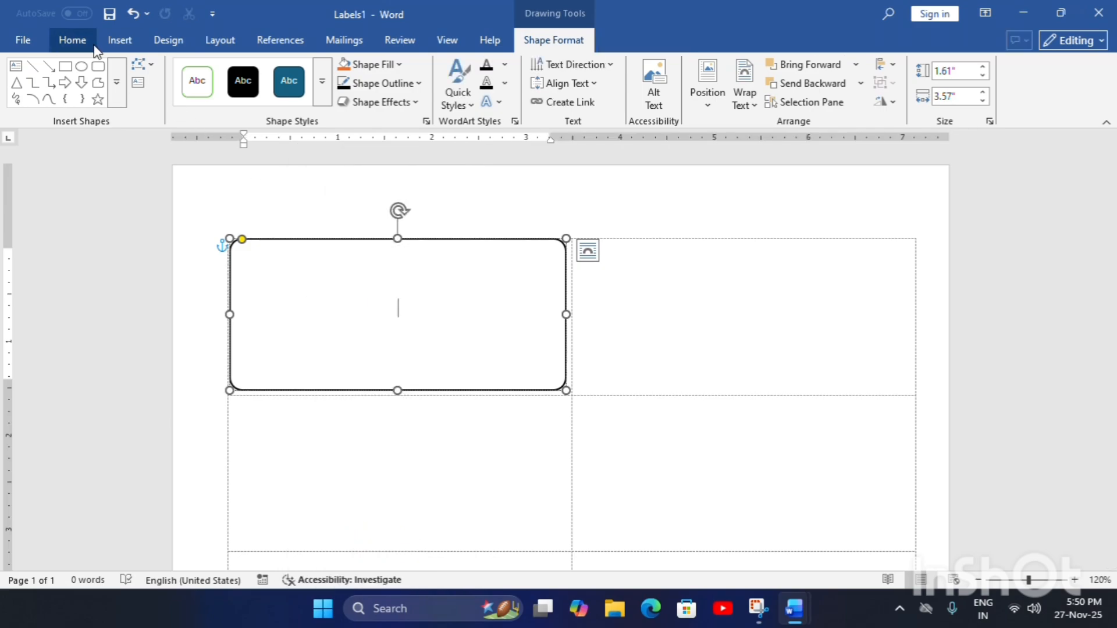
{"action": "left_click", "coordinate": [72, 39]}
{"action": "left_click", "coordinate": [321, 98]}
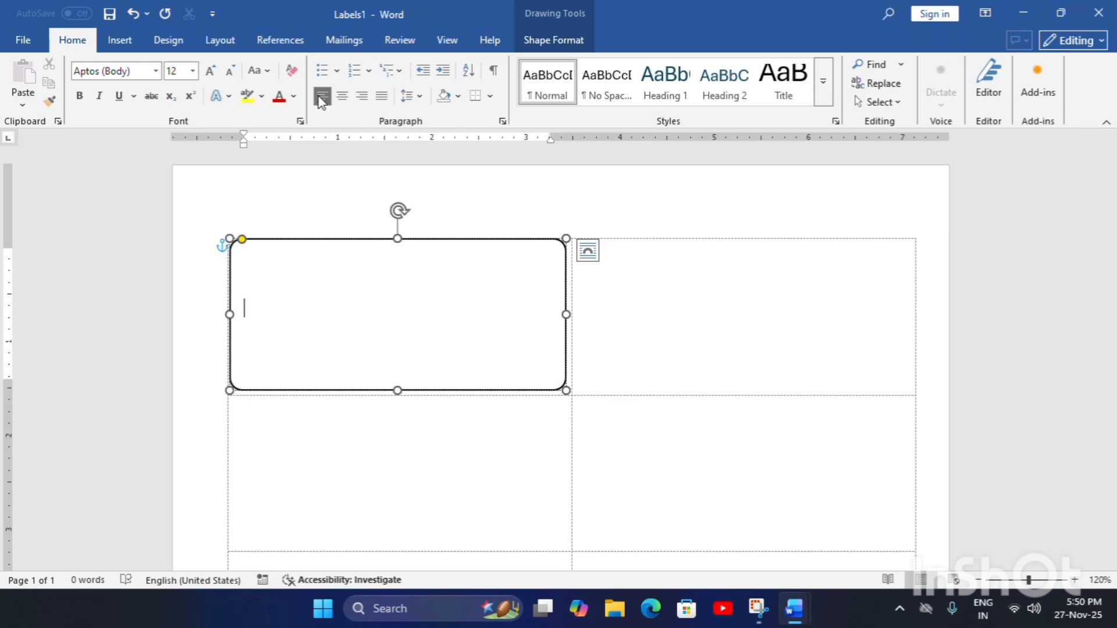
Enter "NAME-" and "ROLL NO-" as two separate lines inside the rounded rectangle
{"action": "type", "text": "NAME"}
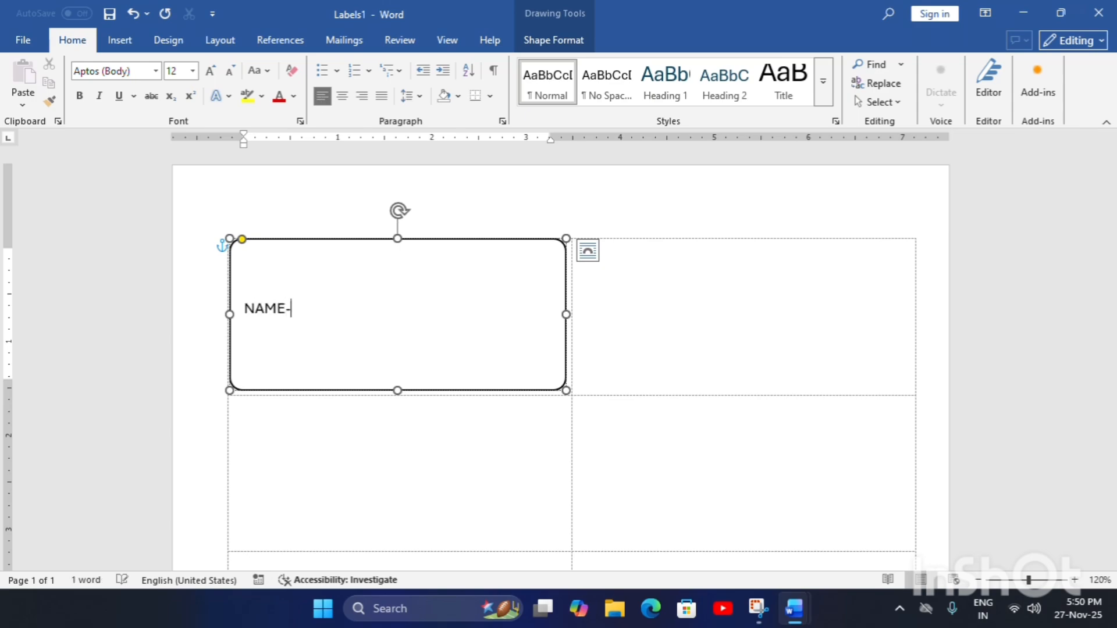
{"action": "type", "text": "-"}
{"action": "key", "text": "Return"}
{"action": "type", "text": "ROLL "}
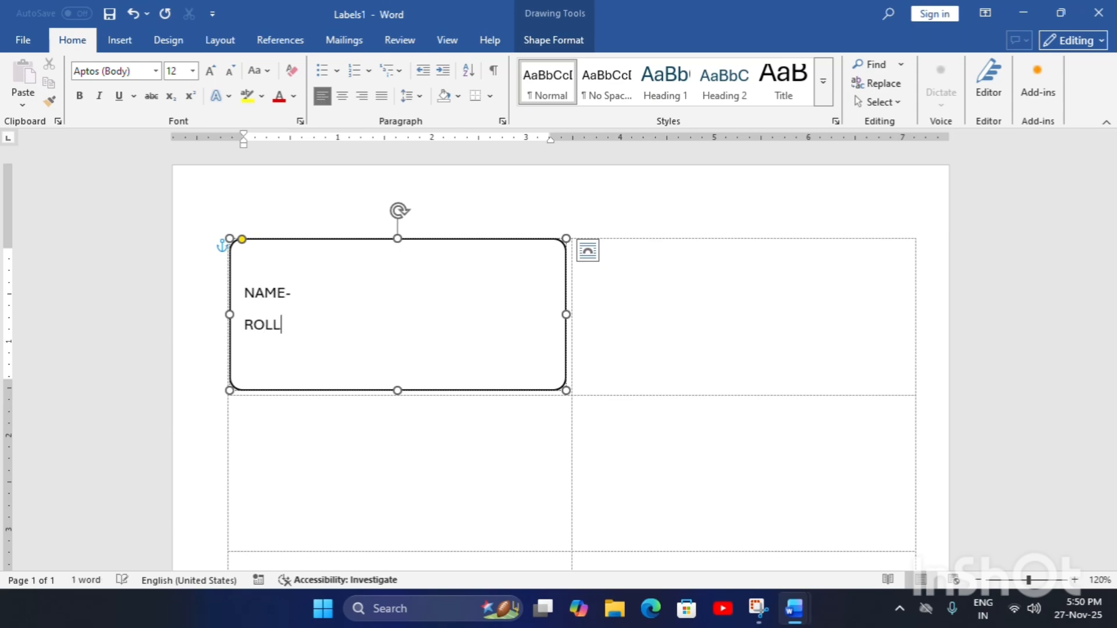
{"action": "type", "text": "NO"}
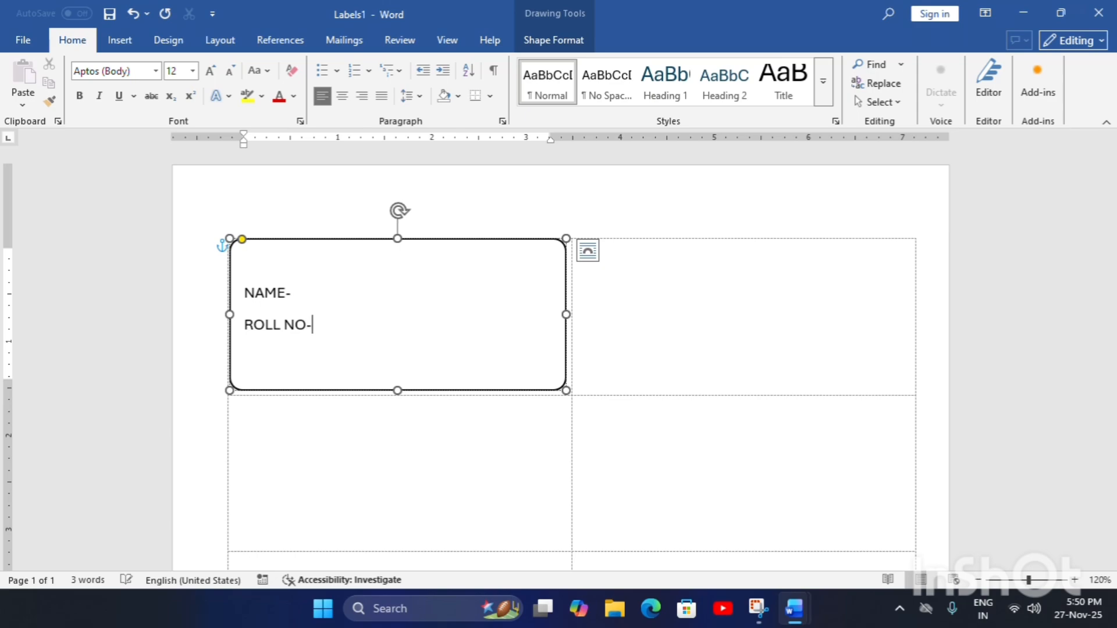
{"action": "type", "text": "-CLASS"}
{"action": "key", "text": "BackSpace"}
{"action": "key", "text": "BackSpace"}
{"action": "key", "text": "BackSpace"}
{"action": "key", "text": "BackSpace"}
{"action": "key", "text": "BackSpace"}
Add the lines "CLASS-" and "ADDRESS-" below the ROLL NO line, without a trailing empty line
{"action": "key", "text": "Return"}
{"action": "type", "text": "CL"}
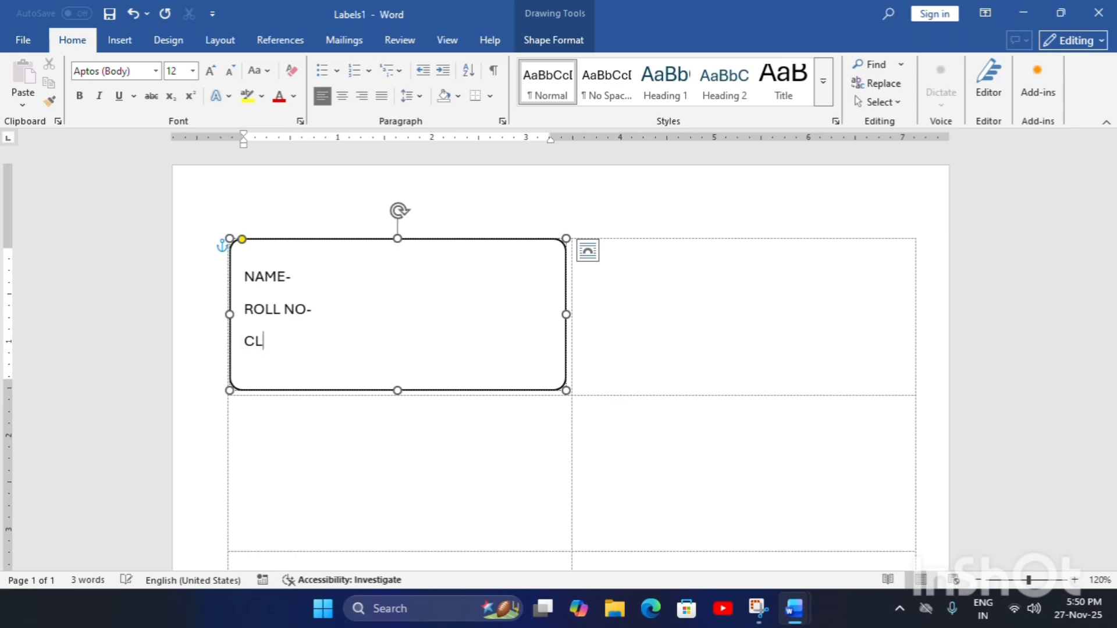
{"action": "type", "text": "ASS-"}
{"action": "key", "text": "Return"}
{"action": "type", "text": "ADDRE"}
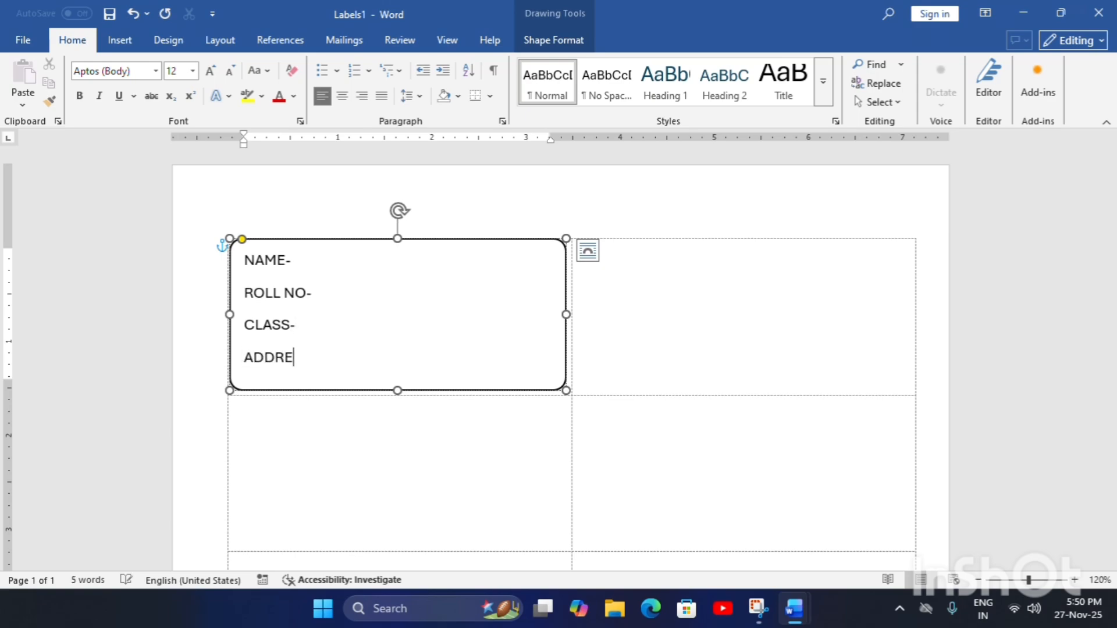
{"action": "type", "text": "SS-"}
{"action": "key", "text": "Return"}
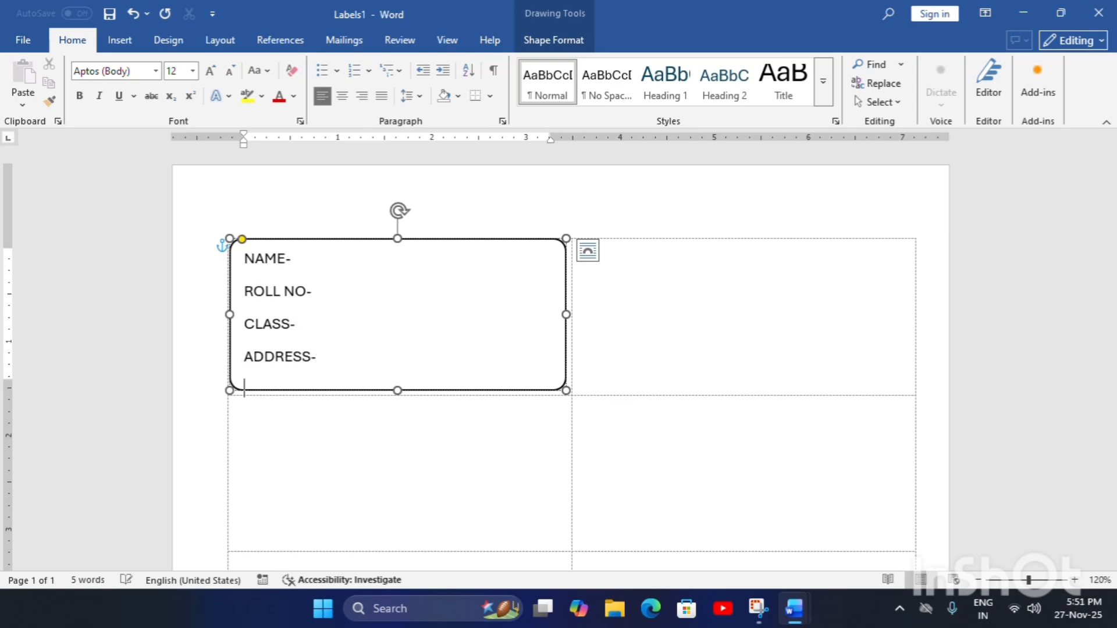
{"action": "key", "text": "BackSpace"}
Add dotted fill-in lines after NAME-, ROLL NO-, CLASS- and ADDRESS- in the rounded rectangle
{"action": "left_click", "coordinate": [315, 263]}
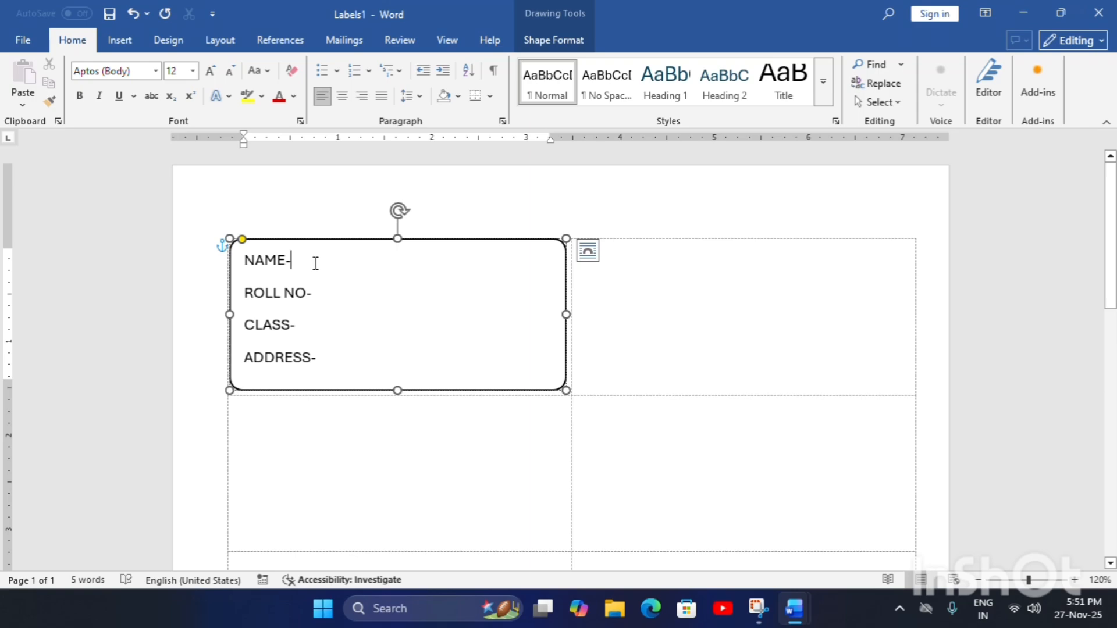
{"action": "type", "text": ".........................."}
{"action": "key", "text": "Down"}
{"action": "type", "text": "................."}
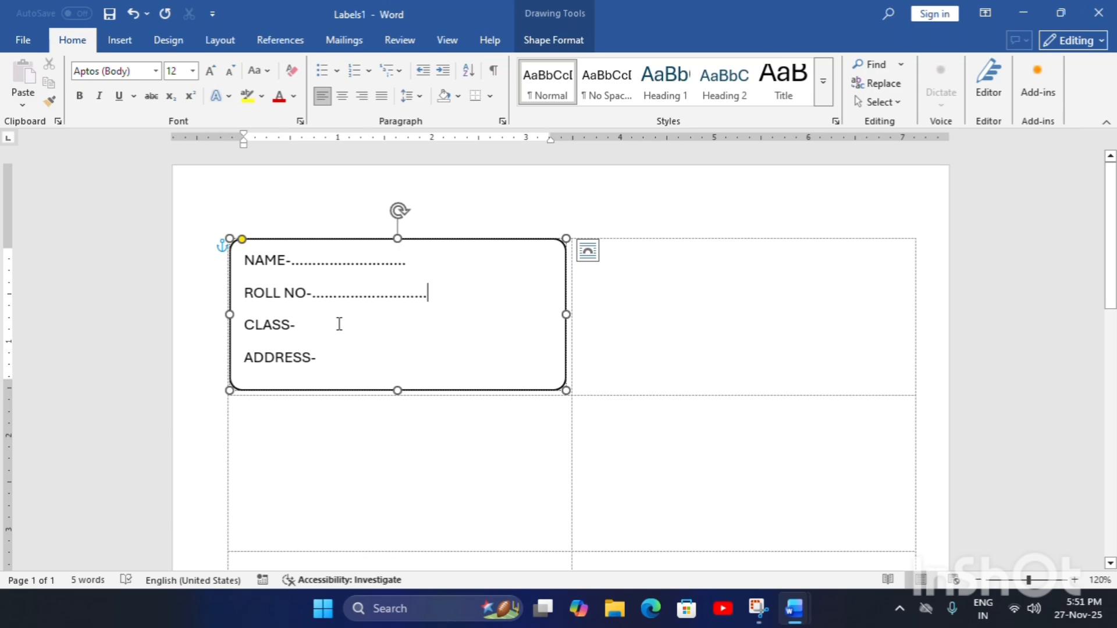
{"action": "left_click", "coordinate": [339, 324]}
{"action": "type", "text": "................."}
{"action": "left_click", "coordinate": [330, 357]}
{"action": "type", "text": "...................."}
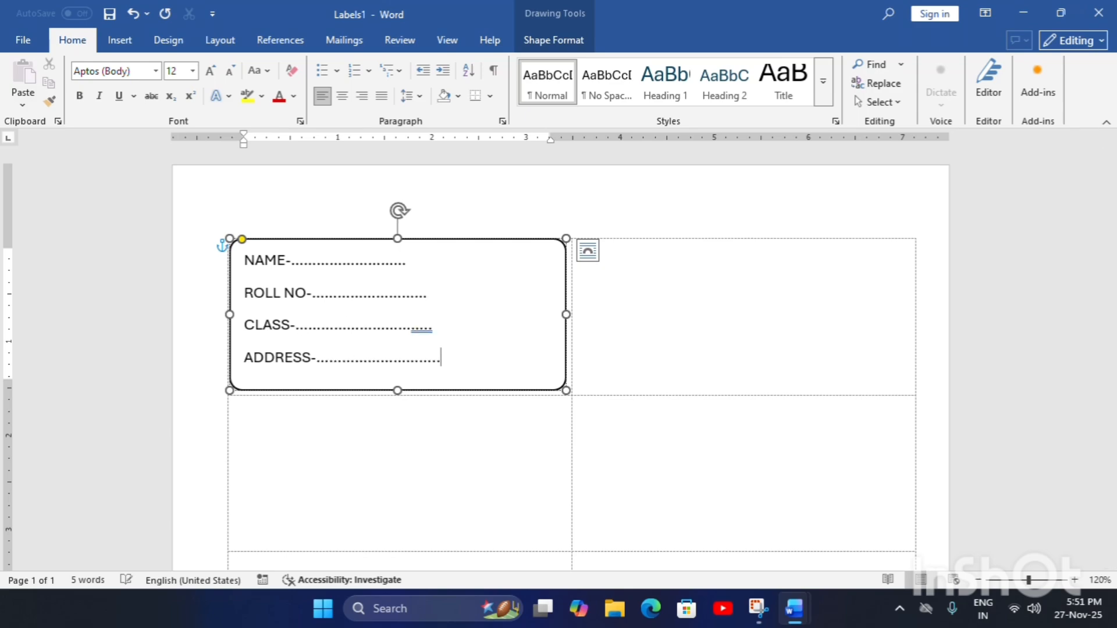
Extend the dotted lines after NAME-, ROLL NO- and CLASS- so they end close to the ADDRESS line's end
{"action": "left_click", "coordinate": [414, 265]}
{"action": "type", "text": "......"}
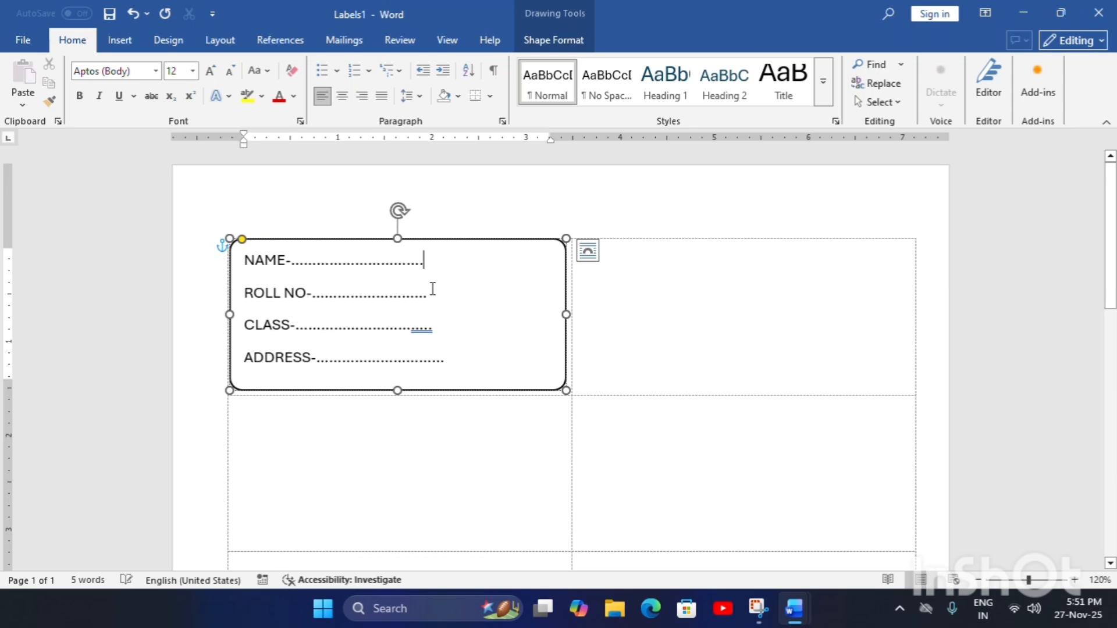
{"action": "left_click", "coordinate": [433, 291]}
{"action": "type", "text": "...."}
{"action": "left_click", "coordinate": [446, 328]}
{"action": "left_click", "coordinate": [439, 262]}
{"action": "left_click", "coordinate": [606, 270]}
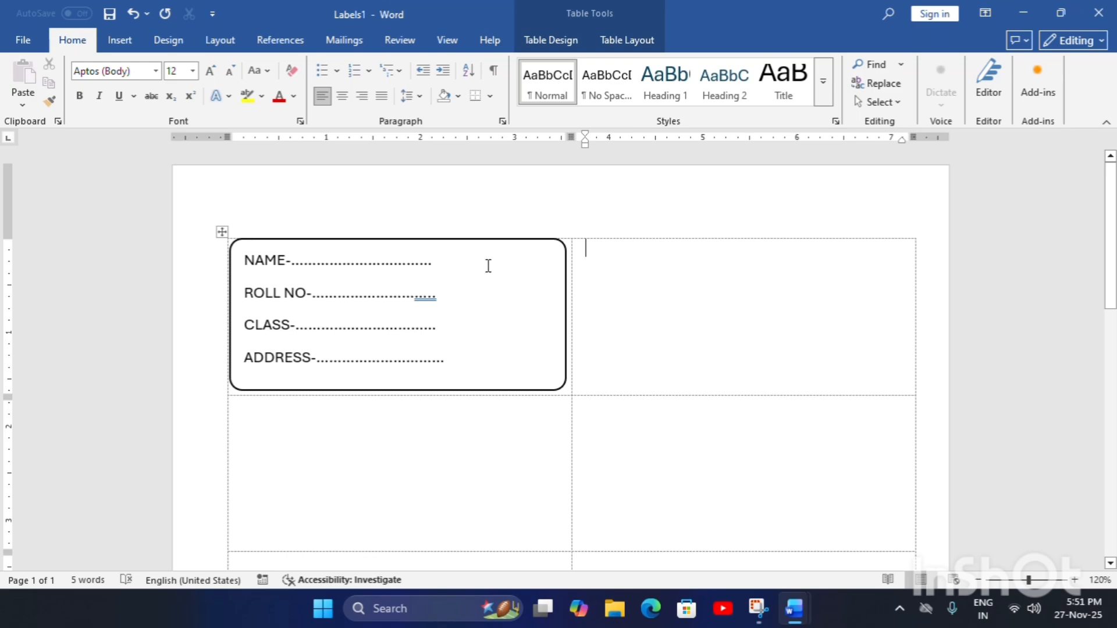
{"action": "left_click", "coordinate": [488, 266]}
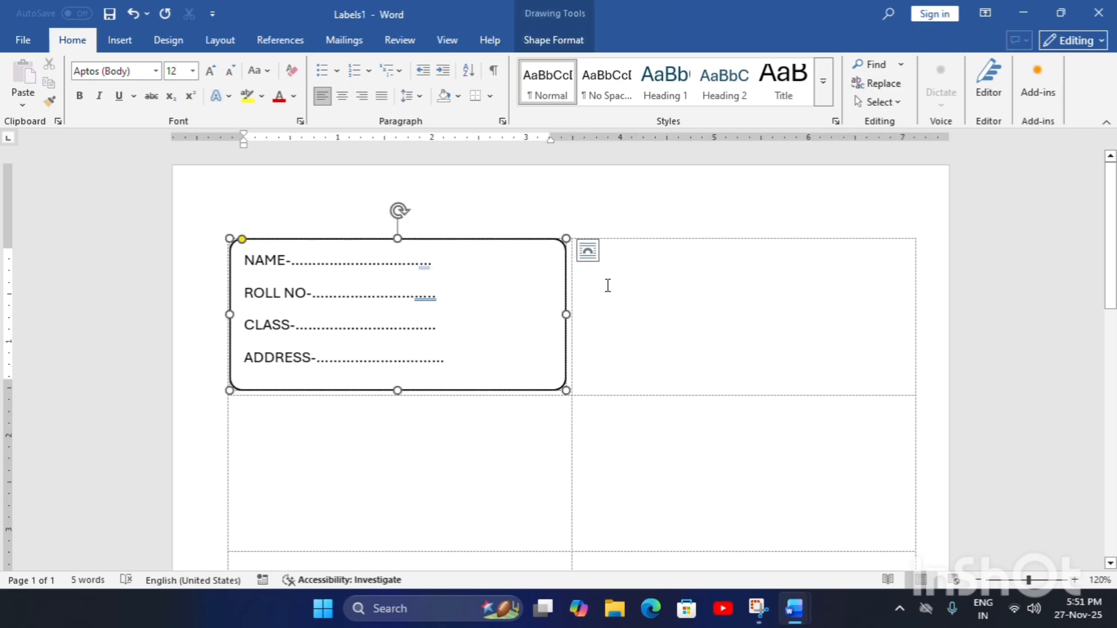
{"action": "left_click", "coordinate": [608, 283]}
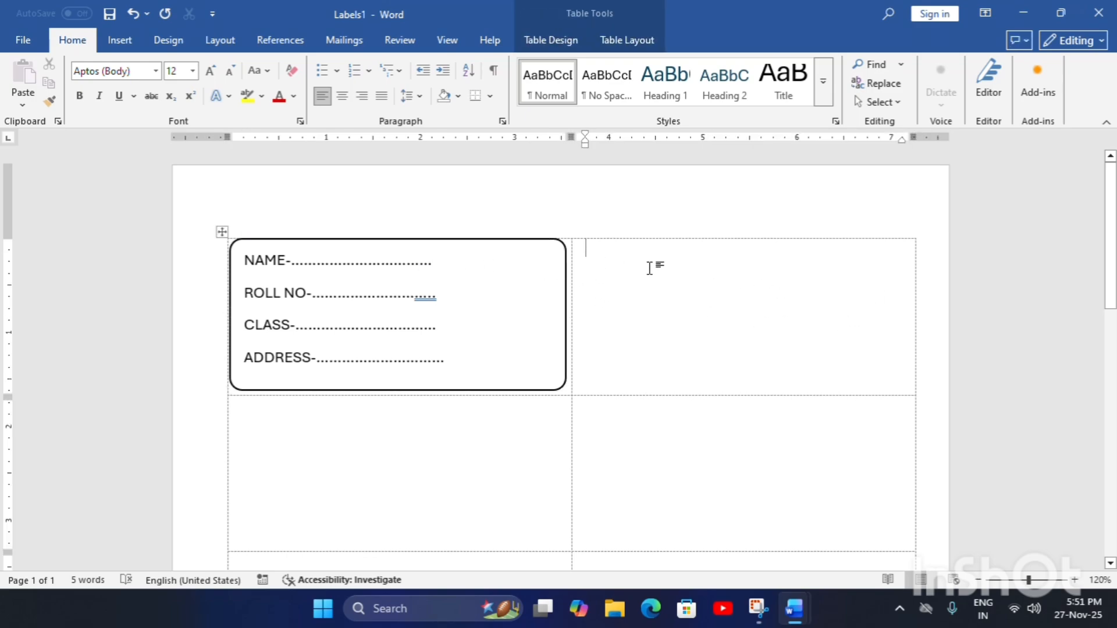
{"action": "left_click", "coordinate": [490, 259]}
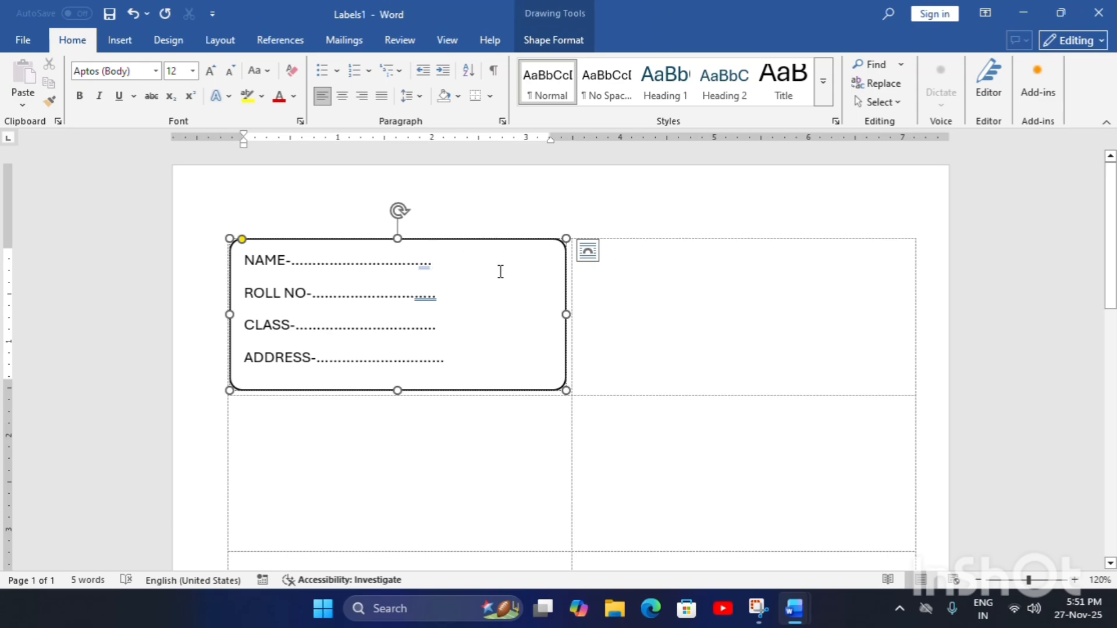
Insert the black-and-white dog sticker with raised arms from the stock image stickers into the second label cell
{"action": "left_click", "coordinate": [603, 259]}
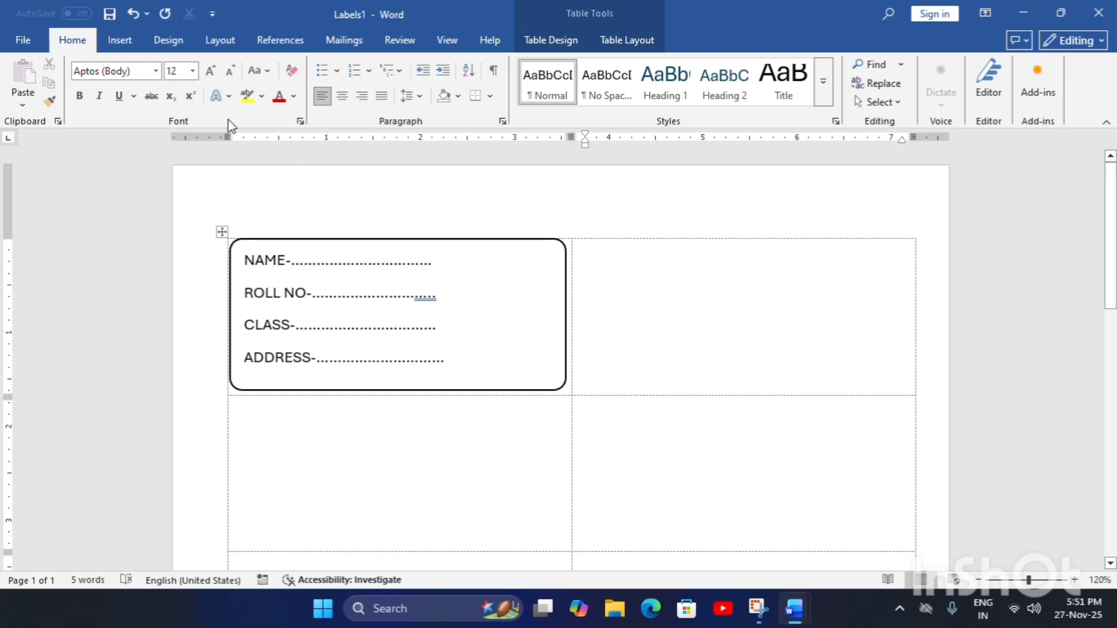
{"action": "left_click", "coordinate": [132, 43]}
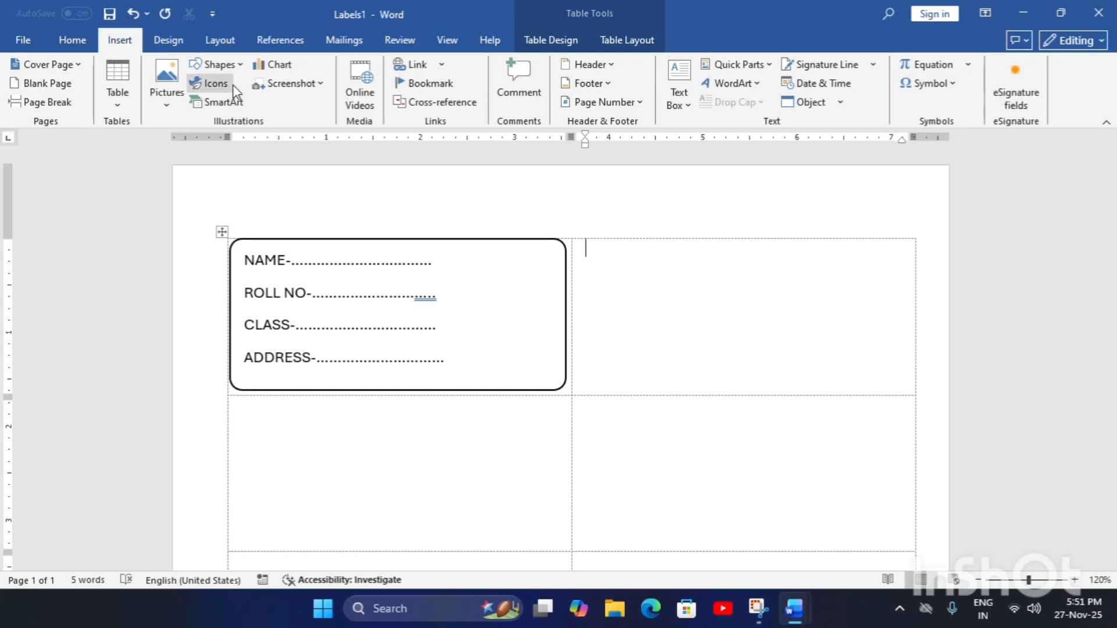
{"action": "left_click", "coordinate": [212, 85]}
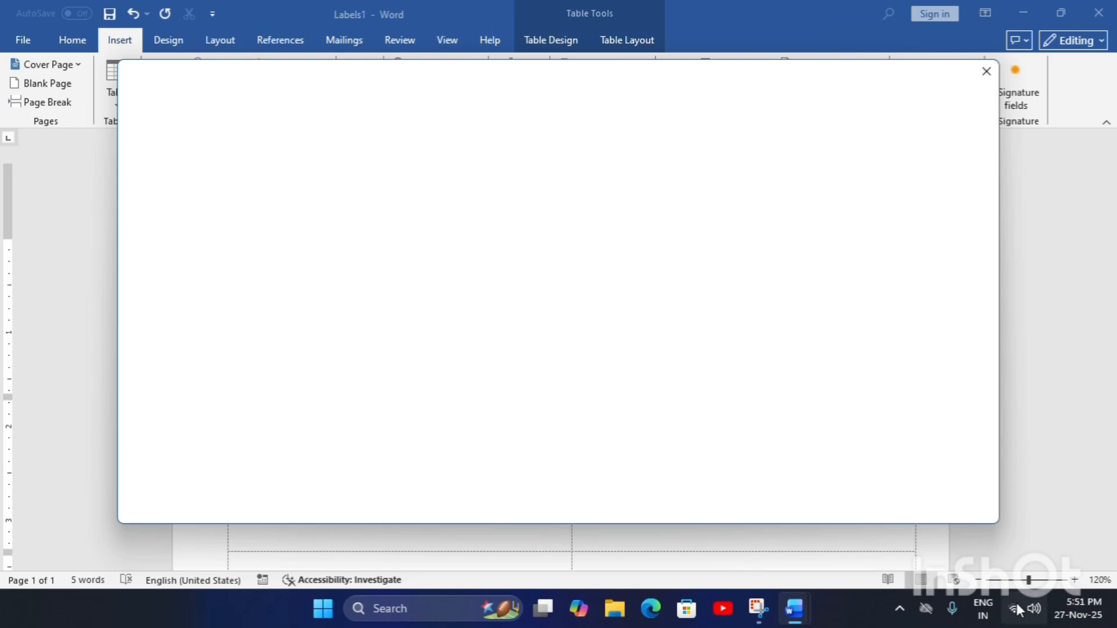
{"action": "left_click", "coordinate": [986, 71]}
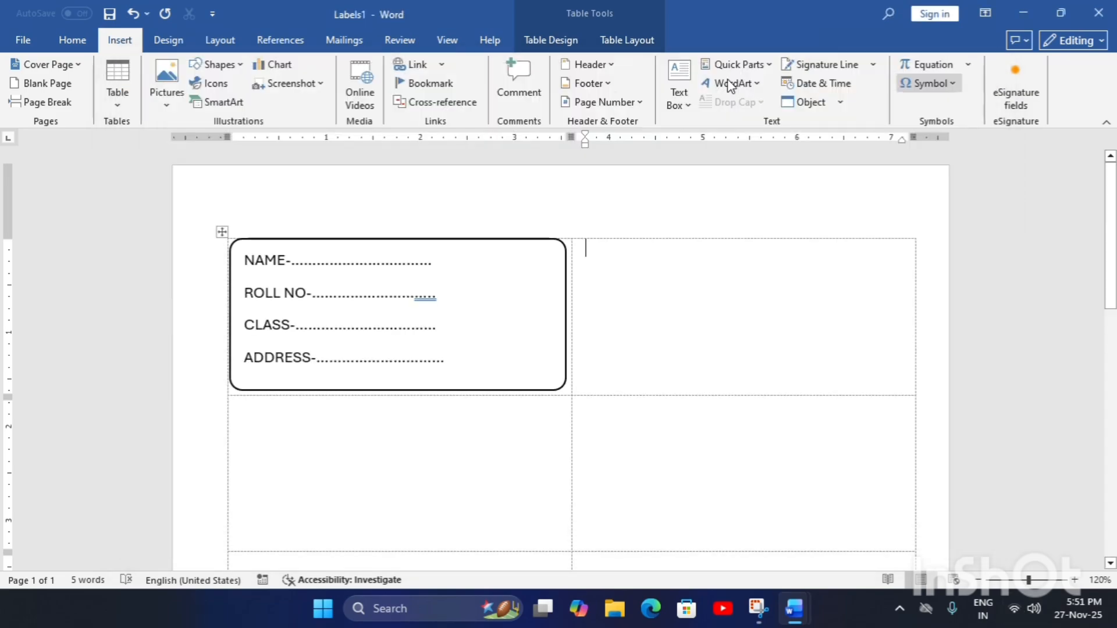
{"action": "left_click", "coordinate": [213, 84]}
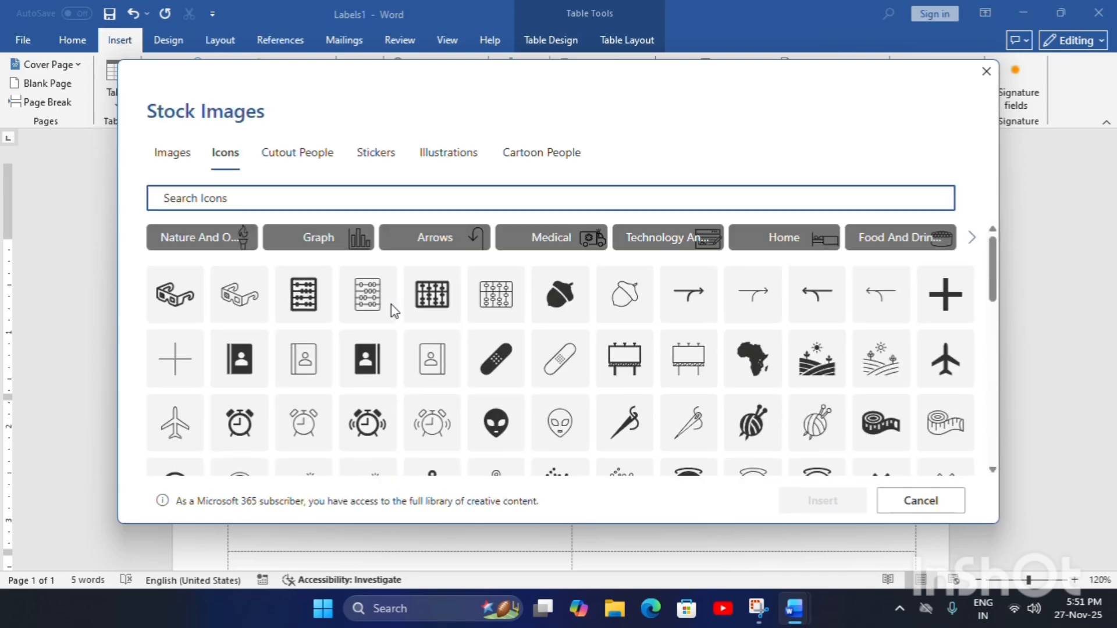
{"action": "left_click", "coordinate": [373, 155]}
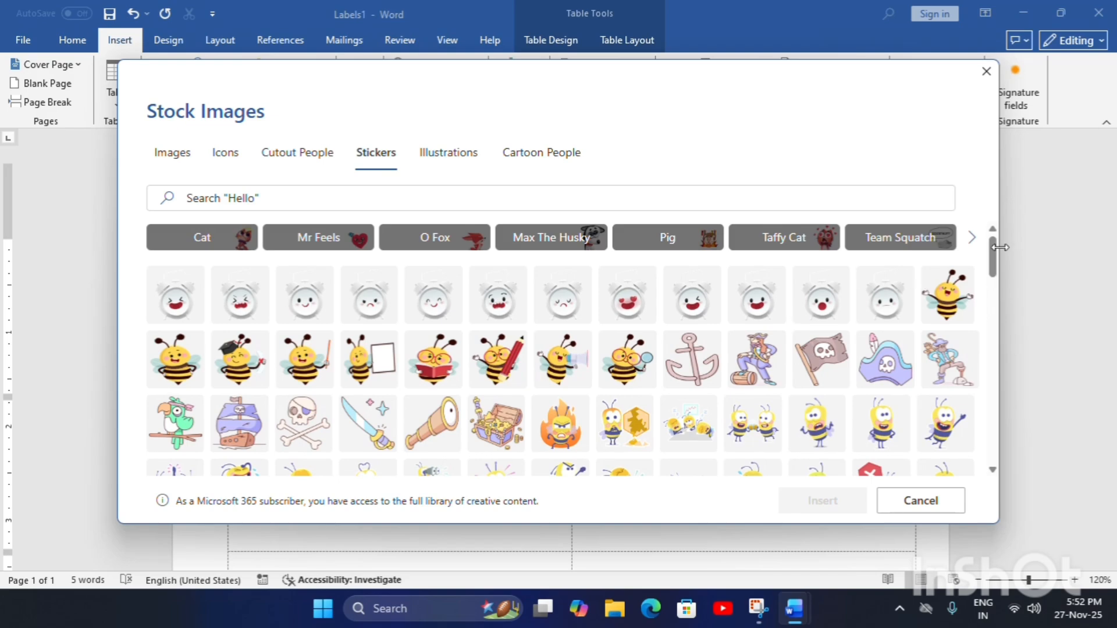
{"action": "left_click_drag", "start_coordinate": [993, 256], "coordinate": [993, 342]}
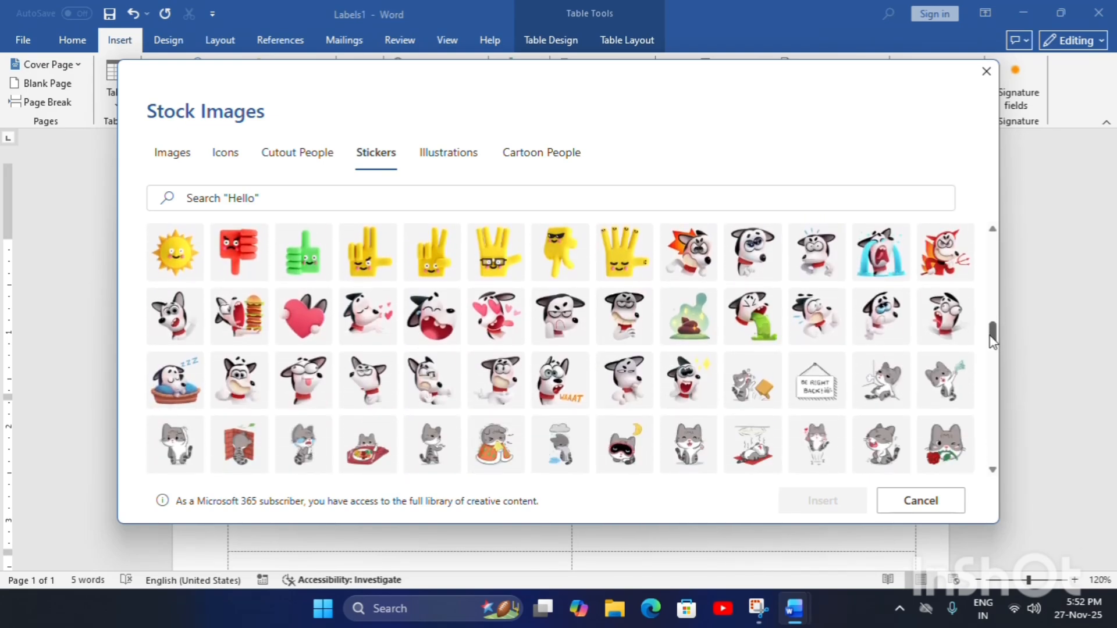
{"action": "left_click", "coordinate": [943, 317]}
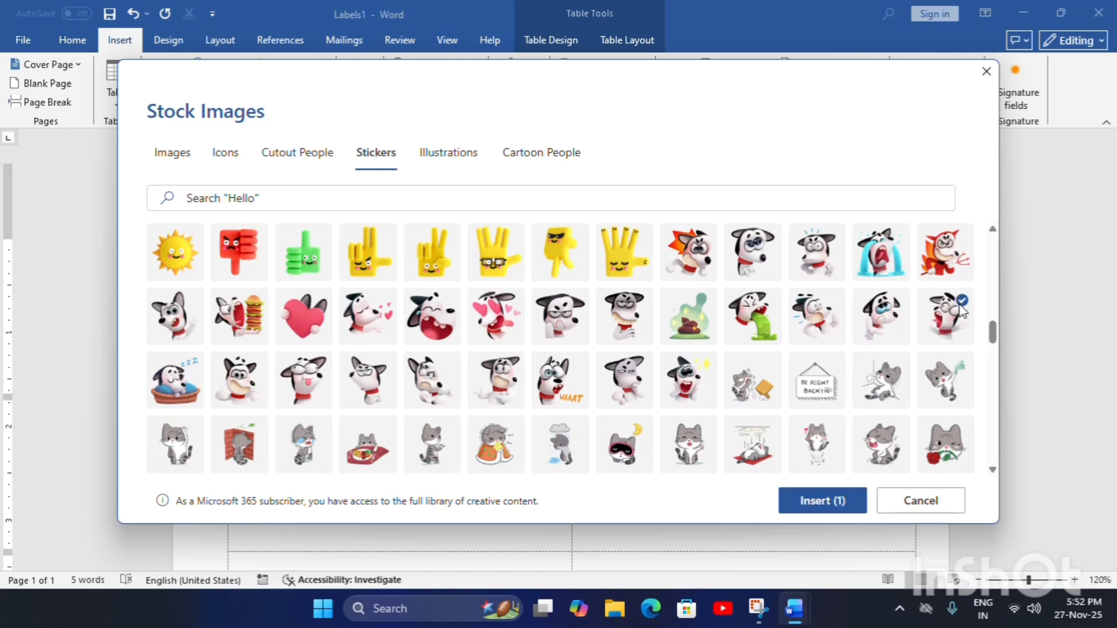
{"action": "left_click", "coordinate": [835, 499]}
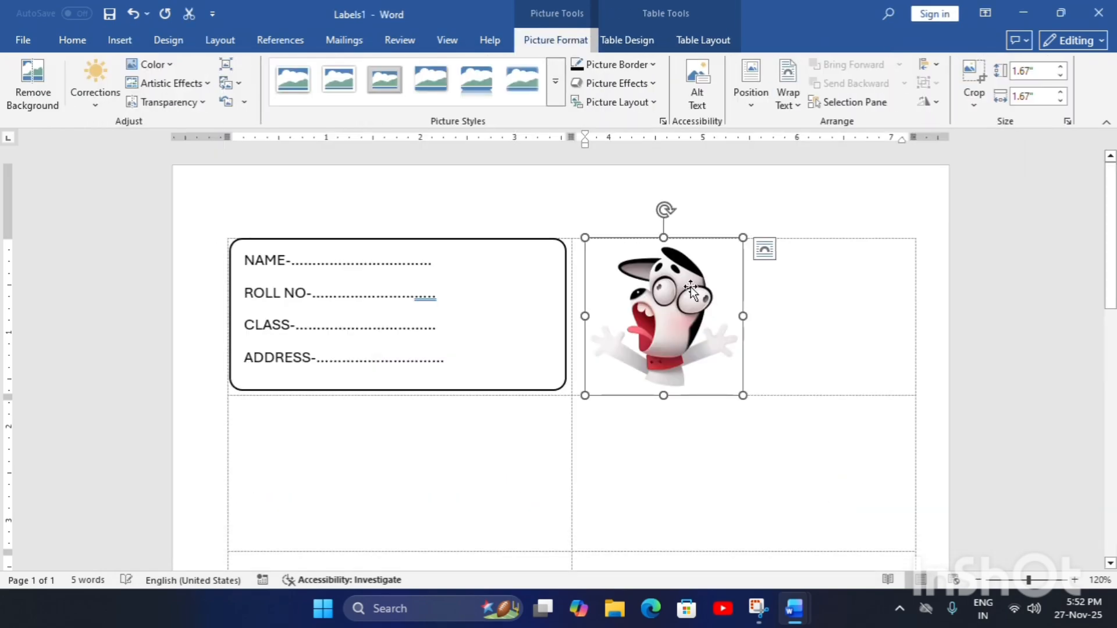
Try to move the inline dog sticker into the first label's rounded rectangle and undo the move
{"action": "left_click_drag", "start_coordinate": [690, 284], "coordinate": [771, 298]}
{"action": "left_click", "coordinate": [775, 306]}
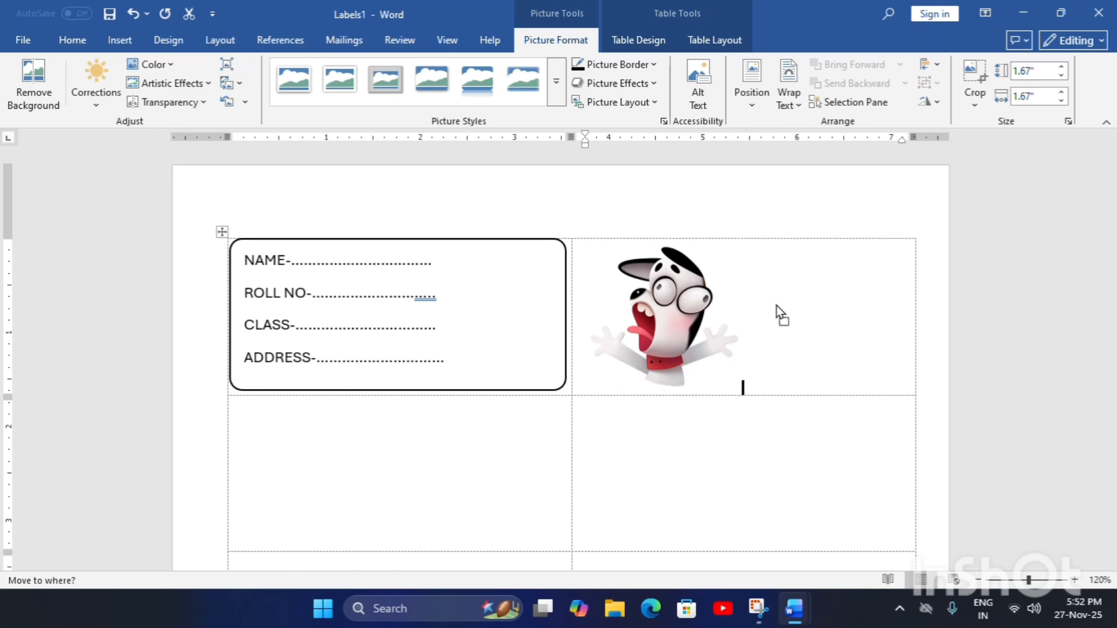
{"action": "left_click", "coordinate": [687, 296]}
{"action": "left_click_drag", "start_coordinate": [700, 308], "coordinate": [539, 324]}
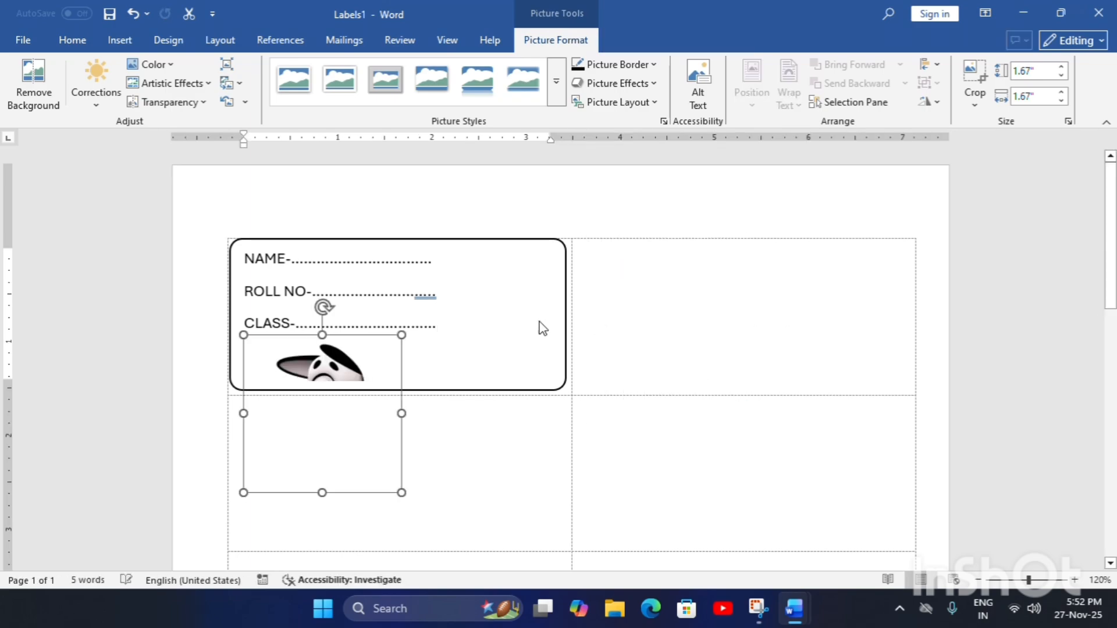
{"action": "left_click", "coordinate": [125, 14]}
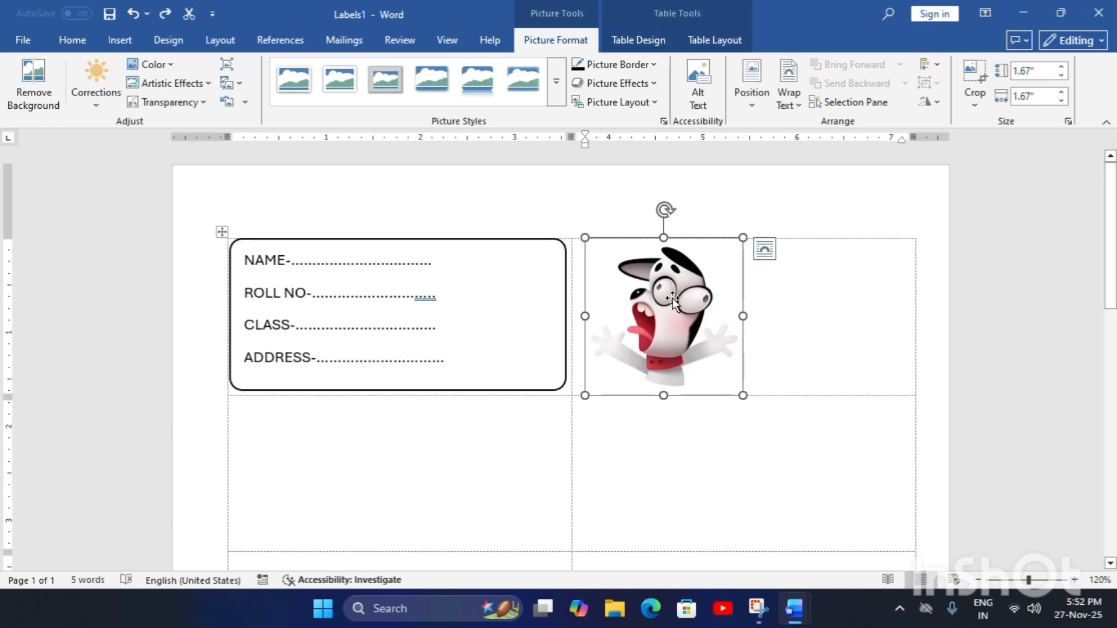
Set the dog sticker's text wrapping to Through and move it onto the right part of the first label
{"action": "left_click", "coordinate": [766, 250]}
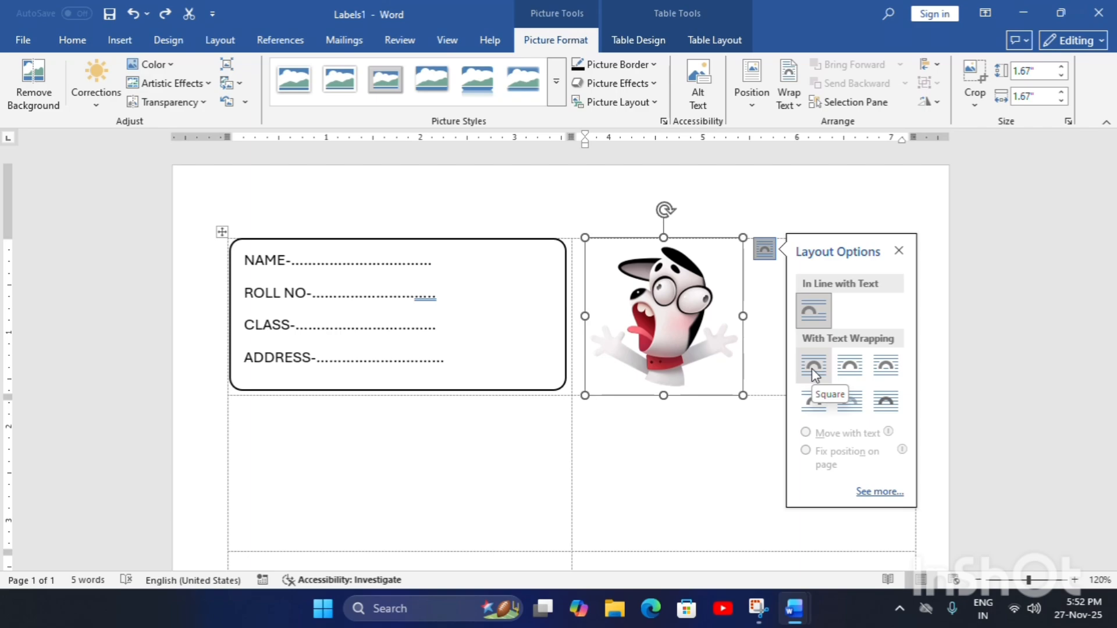
{"action": "left_click", "coordinate": [885, 369]}
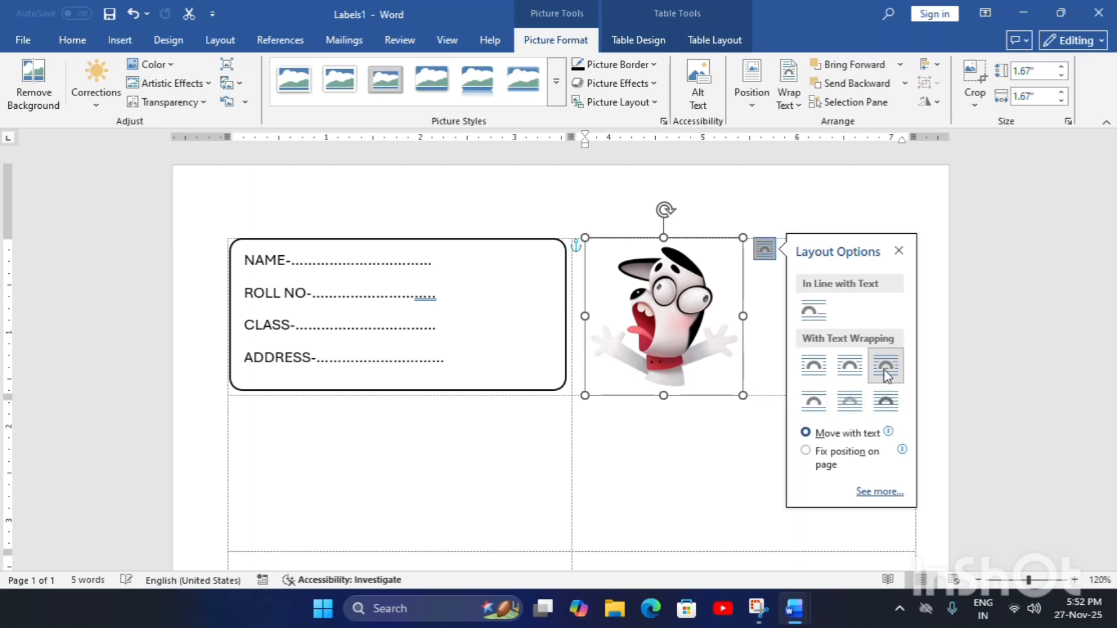
{"action": "left_click", "coordinate": [760, 317]}
{"action": "left_click", "coordinate": [679, 297]}
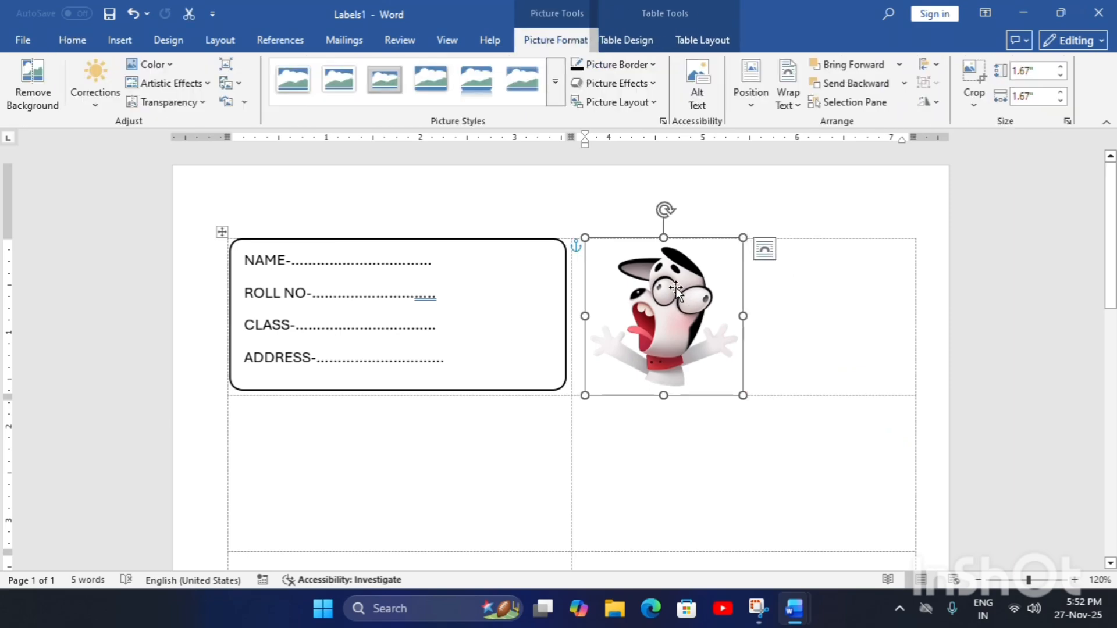
{"action": "left_click_drag", "start_coordinate": [675, 287], "coordinate": [506, 295]}
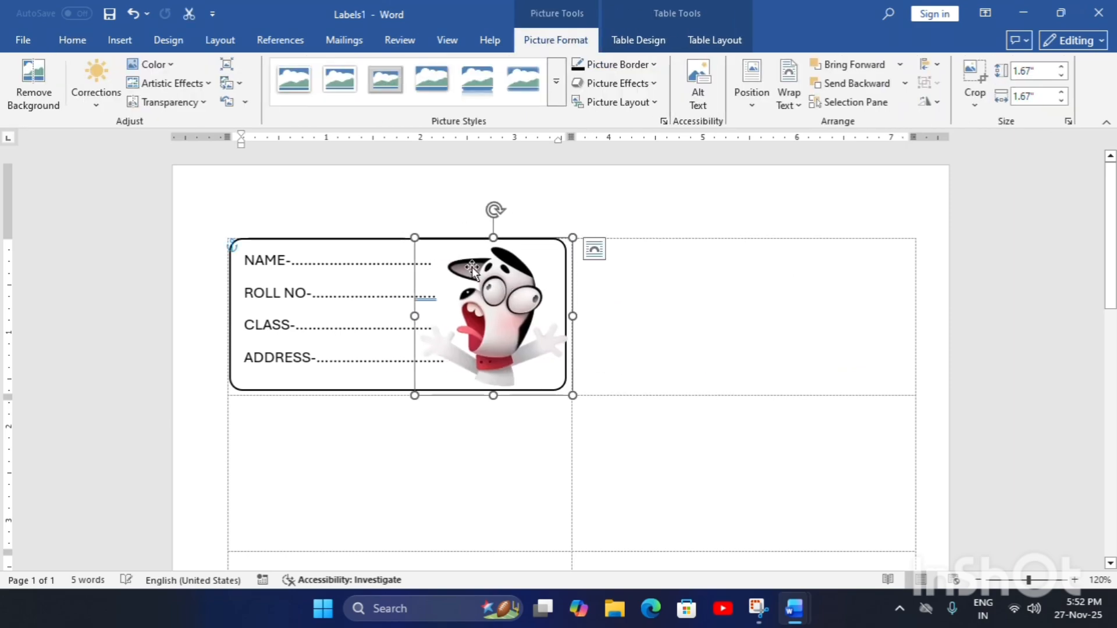
Resize the dog sticker to about 1.61" high by 1.54" wide and position it inside the rounded rectangle's border
{"action": "left_click_drag", "start_coordinate": [410, 236], "coordinate": [412, 237]}
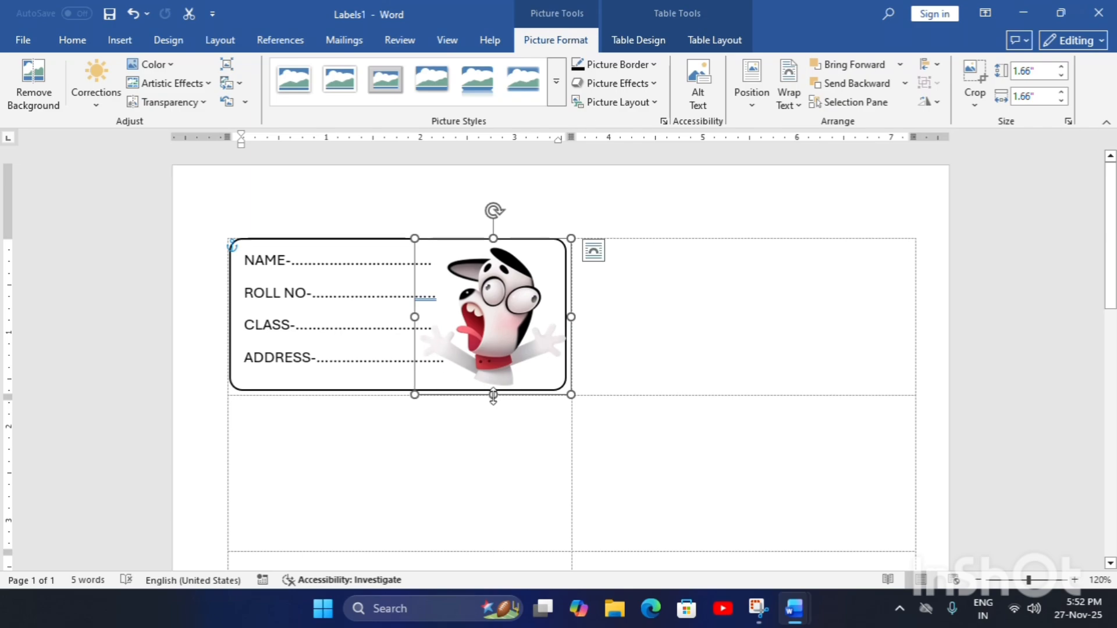
{"action": "mouse_move", "coordinate": [493, 395]}
{"action": "left_mouse_down"}
{"action": "mouse_move", "coordinate": [492, 373]}
{"action": "mouse_move", "coordinate": [492, 391]}
{"action": "left_mouse_up"}
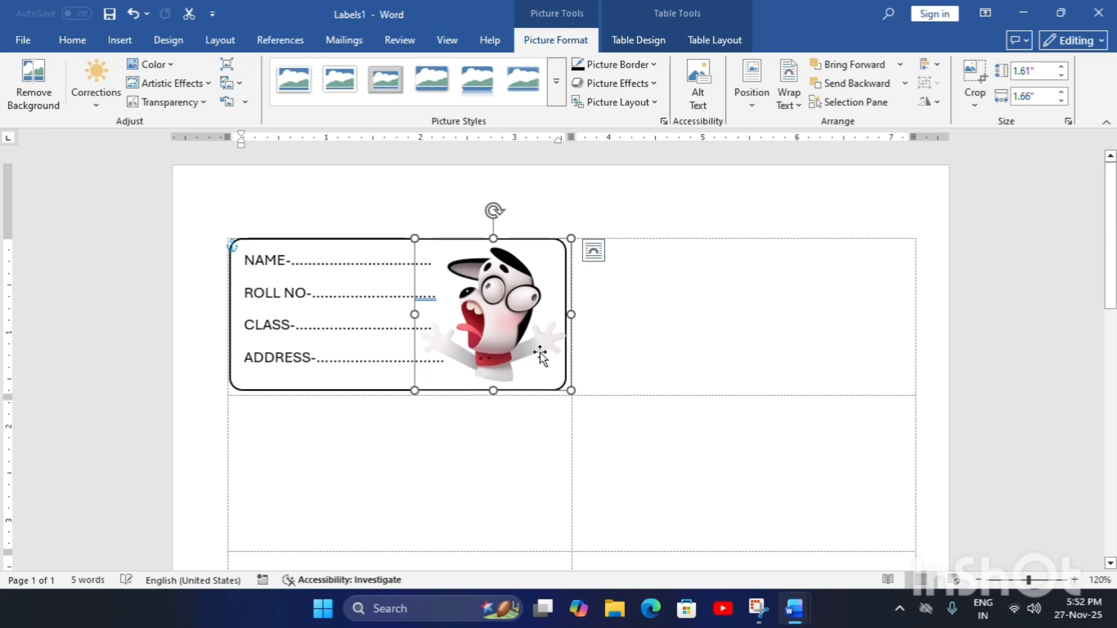
{"action": "left_click_drag", "start_coordinate": [569, 314], "coordinate": [562, 315]}
{"action": "left_click", "coordinate": [626, 318]}
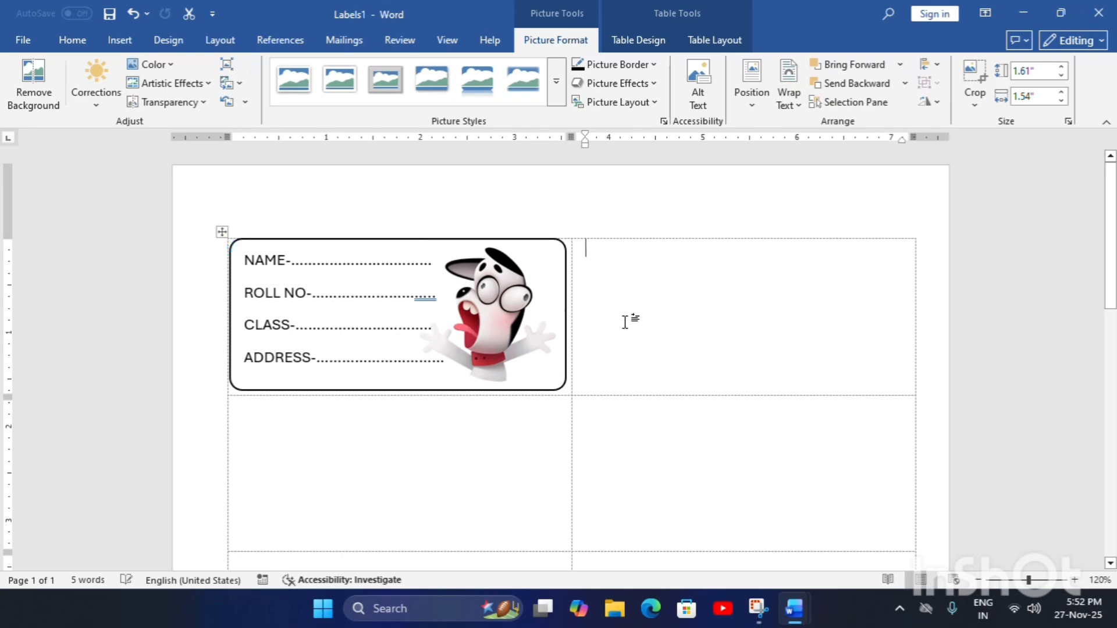
{"action": "left_click", "coordinate": [518, 290]}
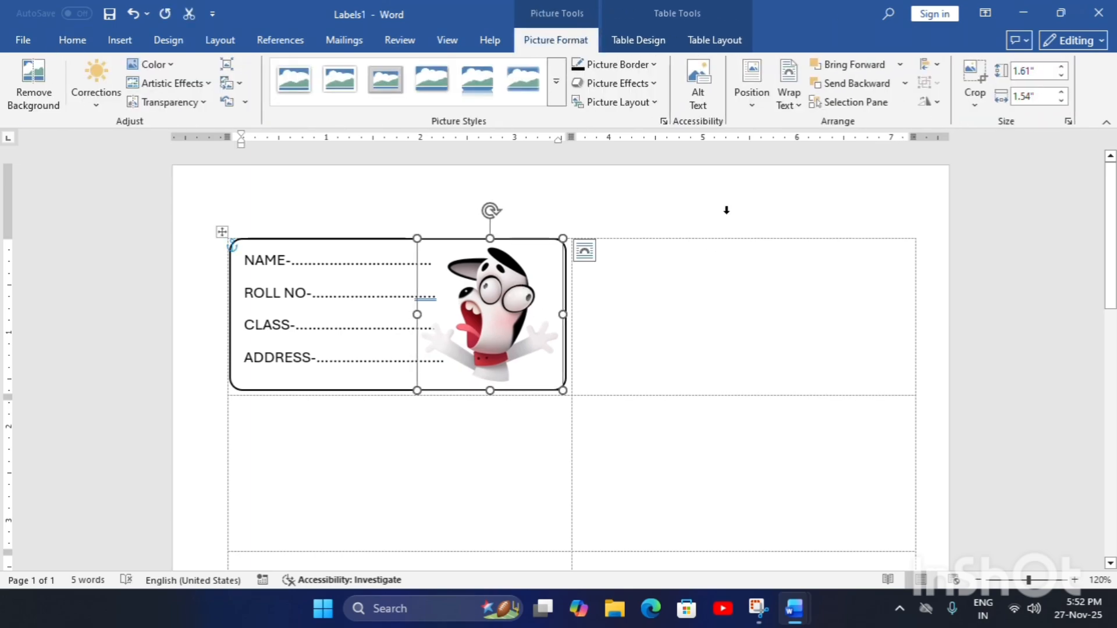
{"action": "left_click", "coordinate": [727, 233]}
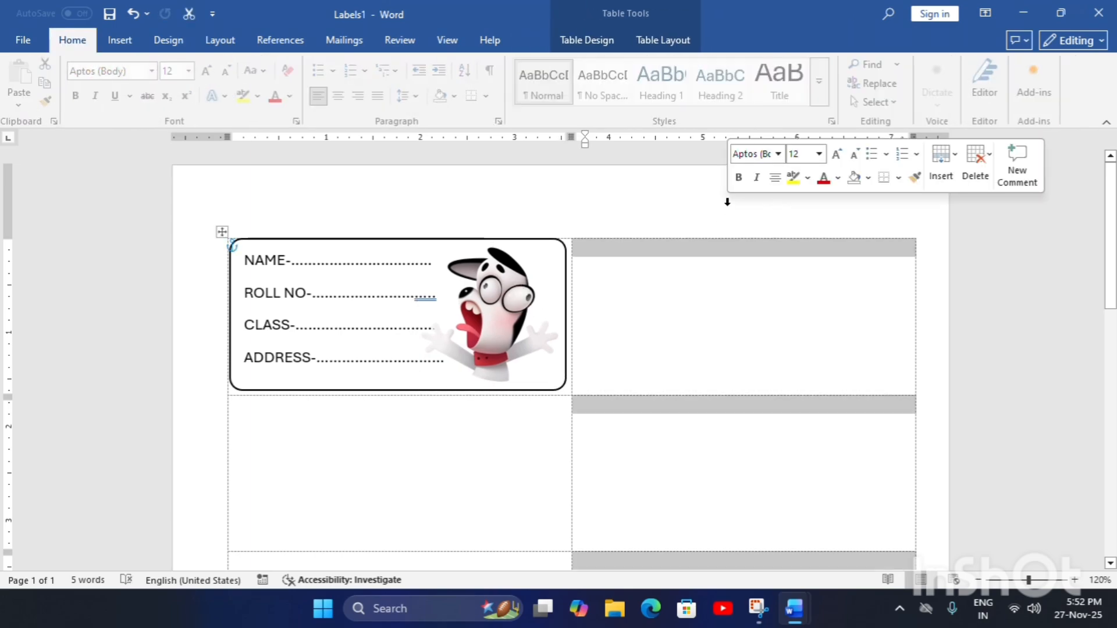
{"action": "left_click", "coordinate": [489, 298]}
{"action": "left_click", "coordinate": [423, 195]}
{"action": "left_click", "coordinate": [395, 260]}
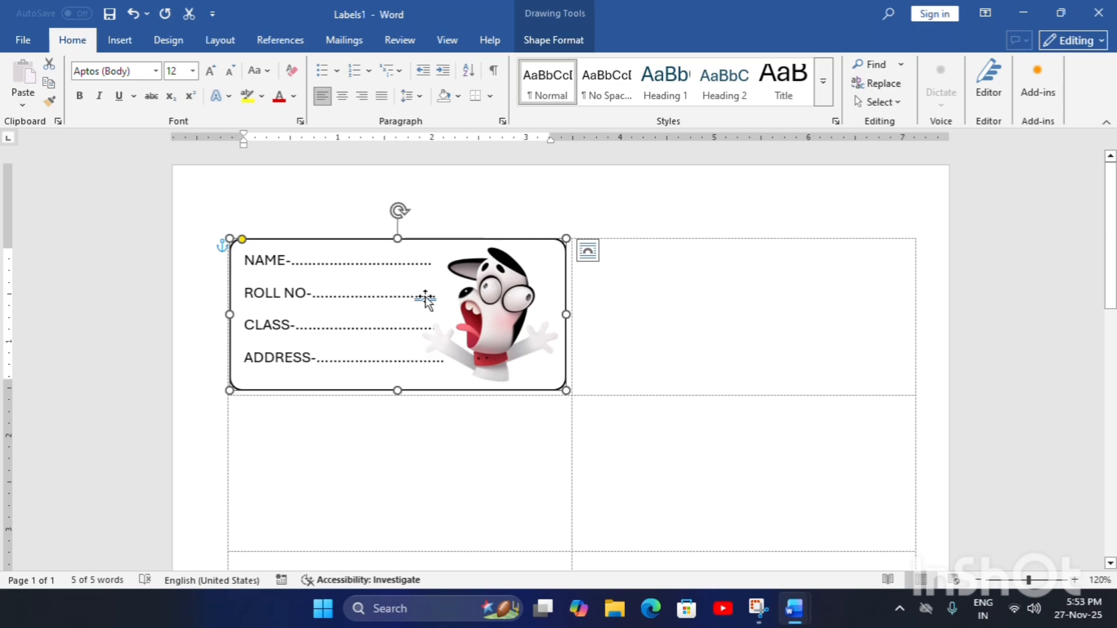
Start a labels mail merge with the A-ONE 28171 layout and accept deleting the document's current contents
{"action": "left_click", "coordinate": [348, 43]}
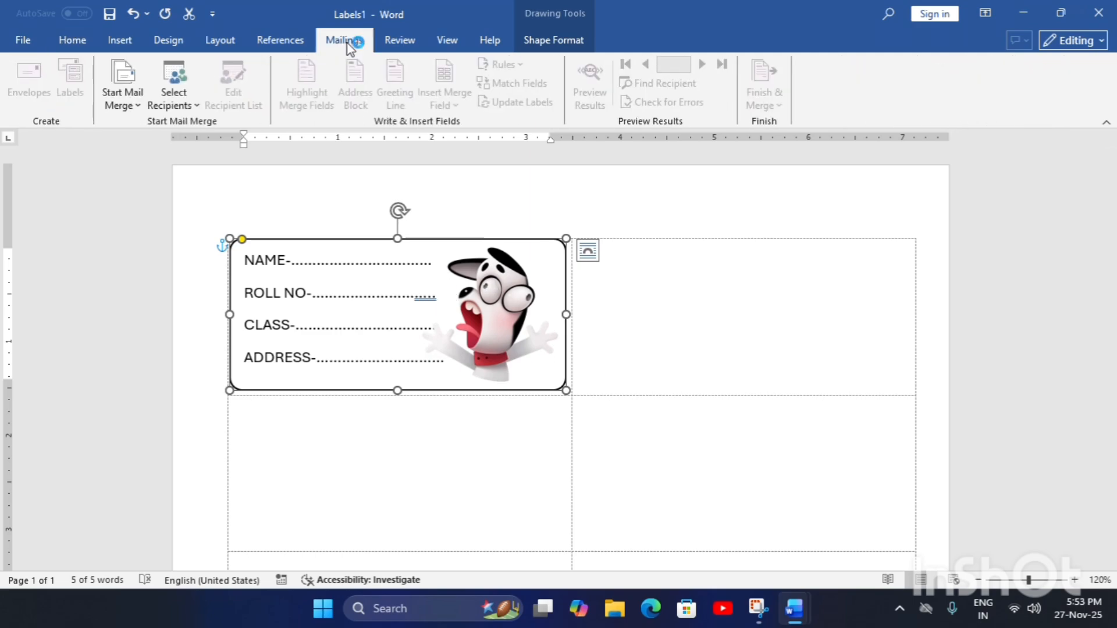
{"action": "left_click", "coordinate": [117, 86]}
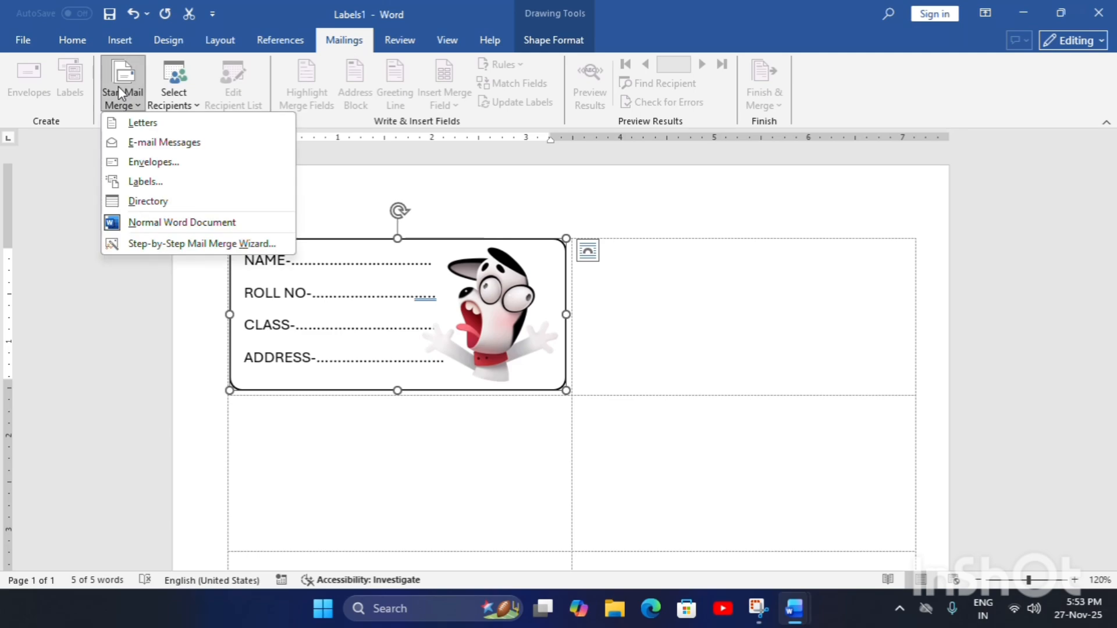
{"action": "left_click", "coordinate": [138, 182]}
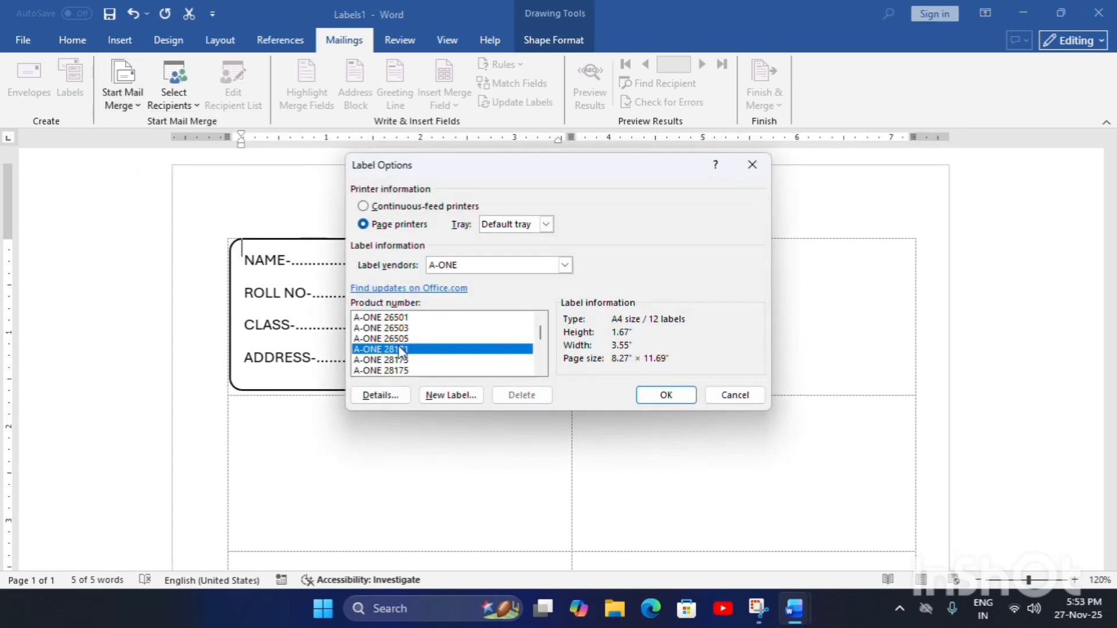
{"action": "left_click", "coordinate": [654, 396]}
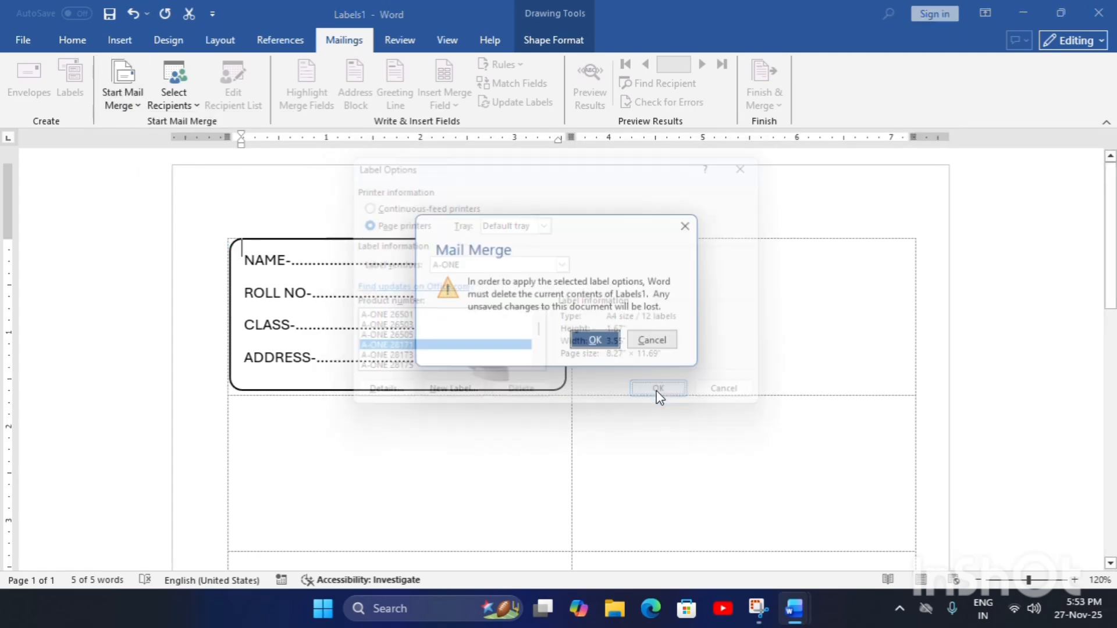
{"action": "left_click", "coordinate": [599, 344]}
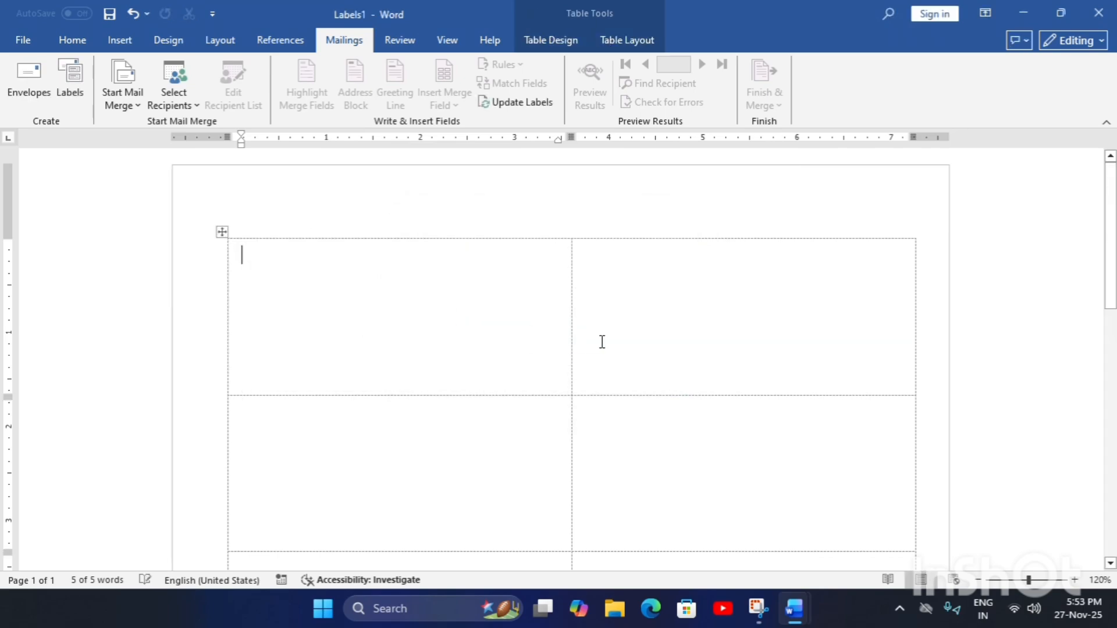
Undo the deletion of the document's contents and update the labels to copy the first label to every cell of the sheet
{"action": "left_click", "coordinate": [132, 12]}
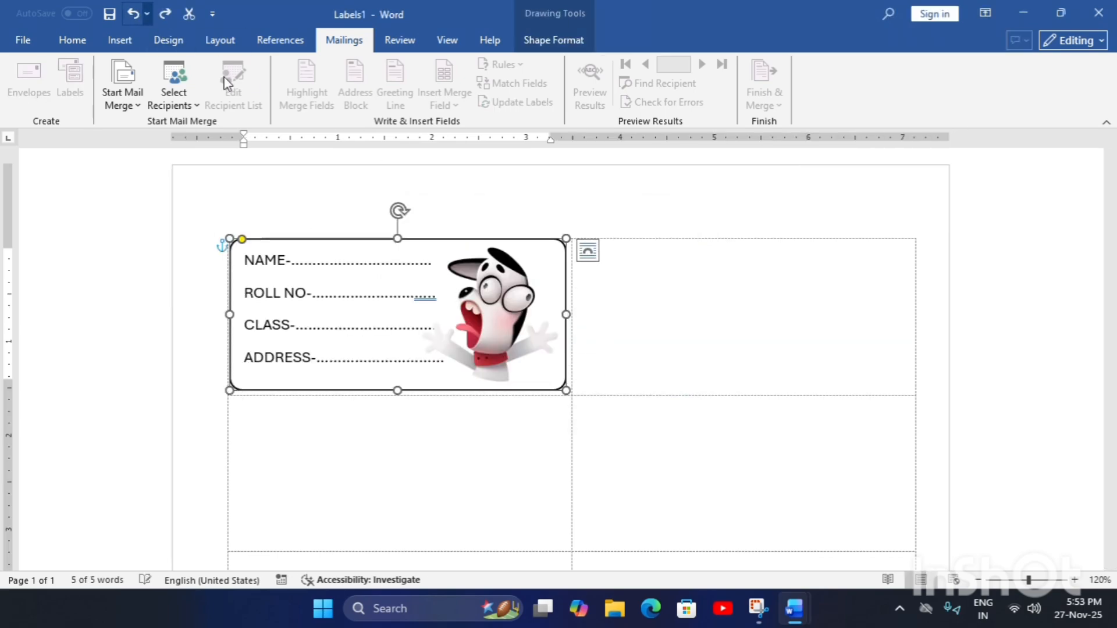
{"action": "left_click", "coordinate": [625, 273]}
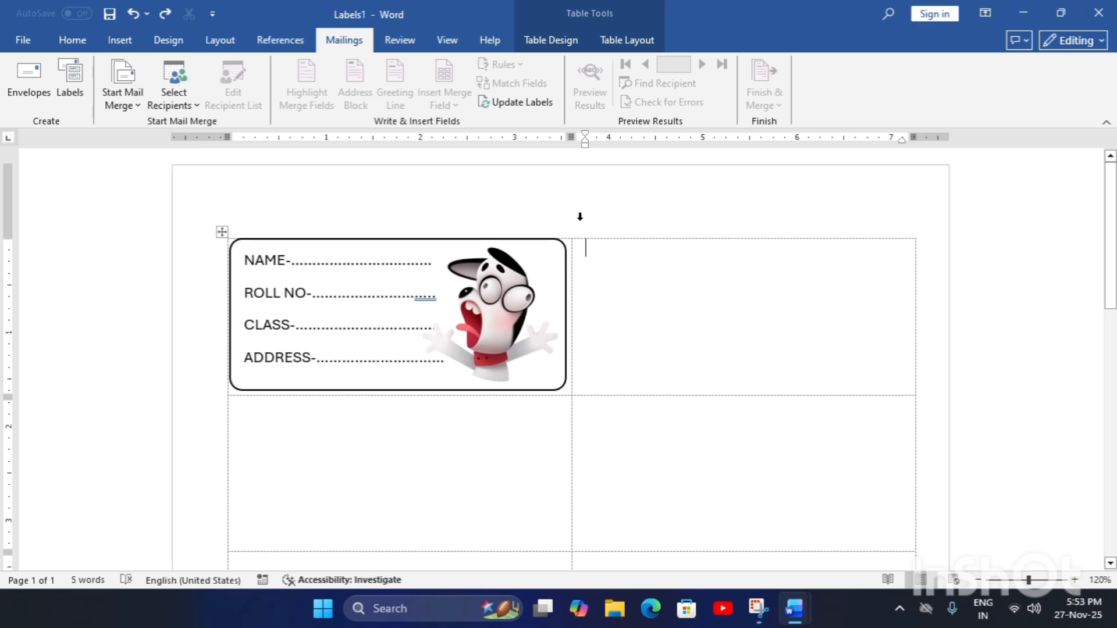
{"action": "left_click", "coordinate": [524, 105]}
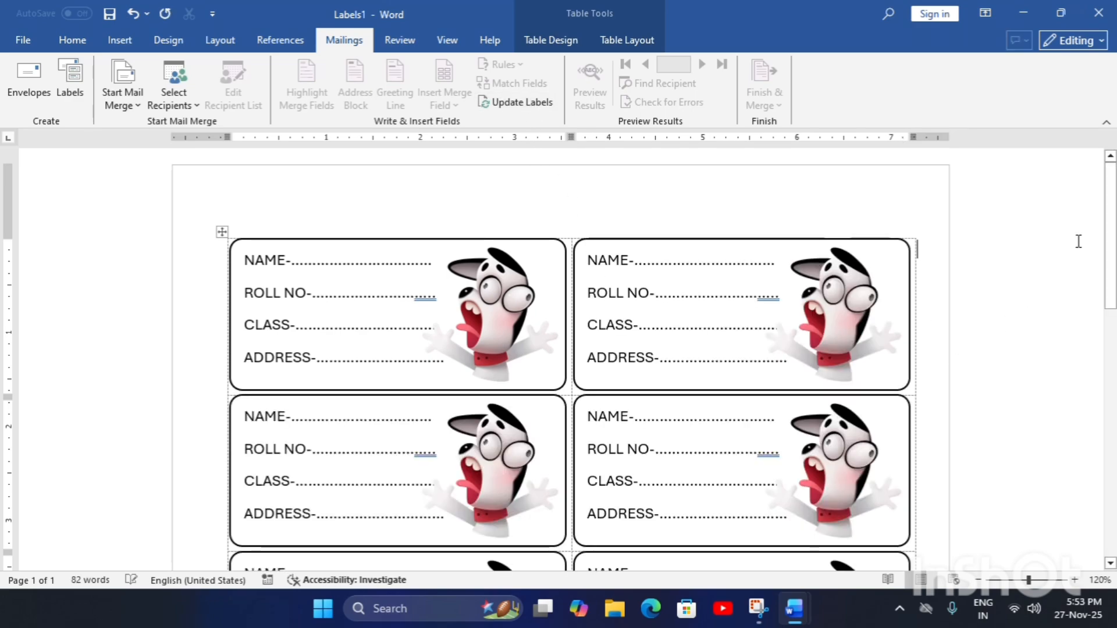
{"action": "scroll", "coordinate": [1112, 216], "scroll_direction": "down", "scroll_amount": 1}
{"action": "left_click_drag", "start_coordinate": [1112, 216], "coordinate": [1114, 271]}
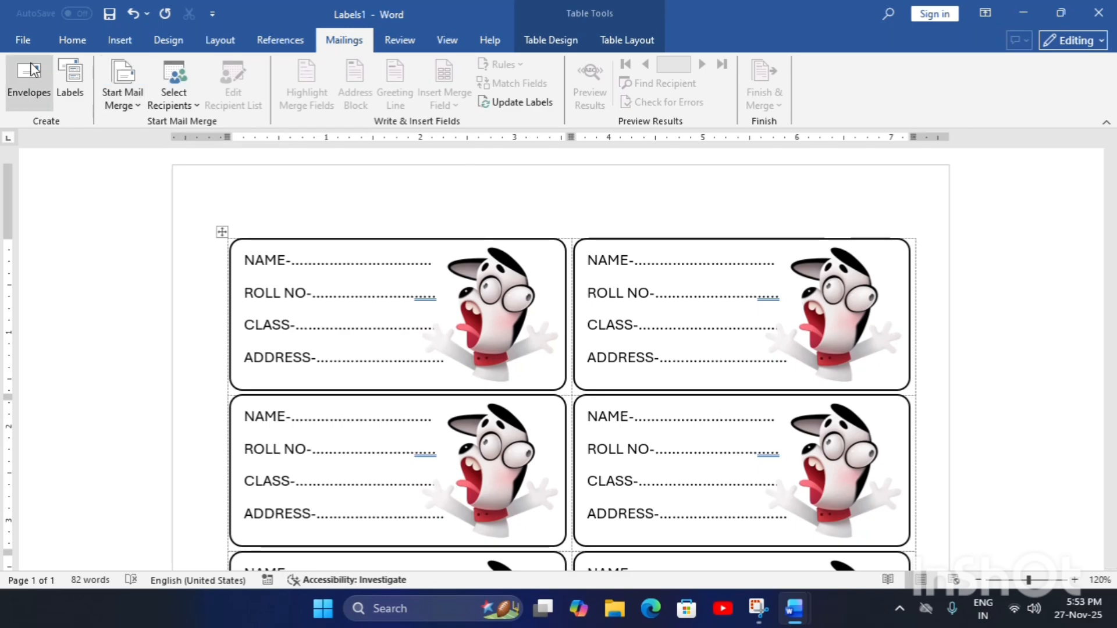
Check the full label sheet in the print preview and return to the document
{"action": "left_click", "coordinate": [22, 39]}
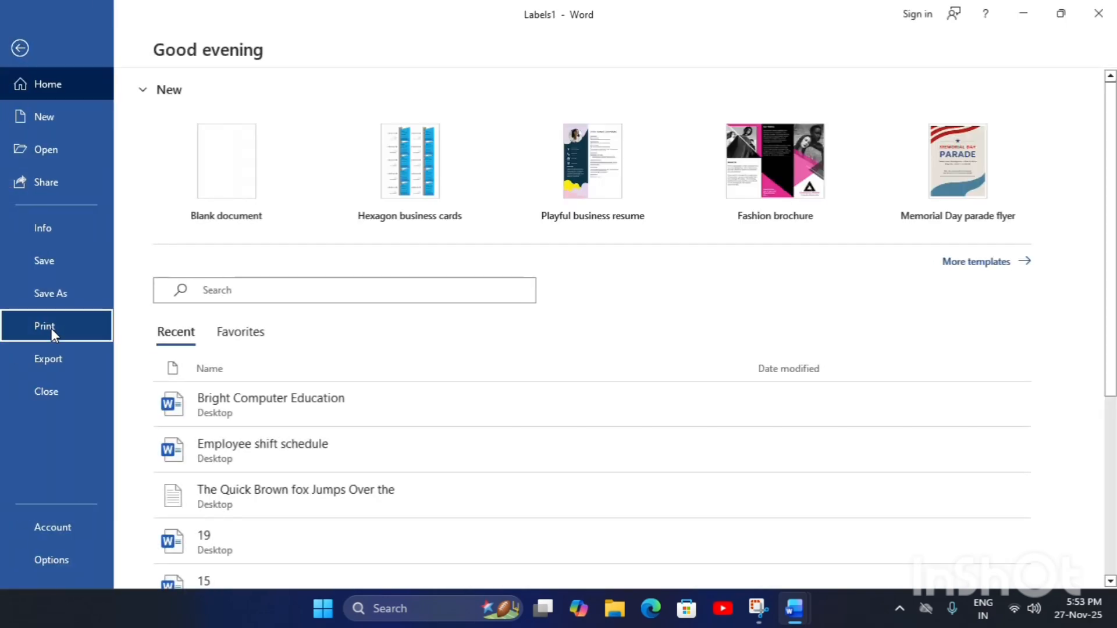
{"action": "left_click", "coordinate": [52, 328]}
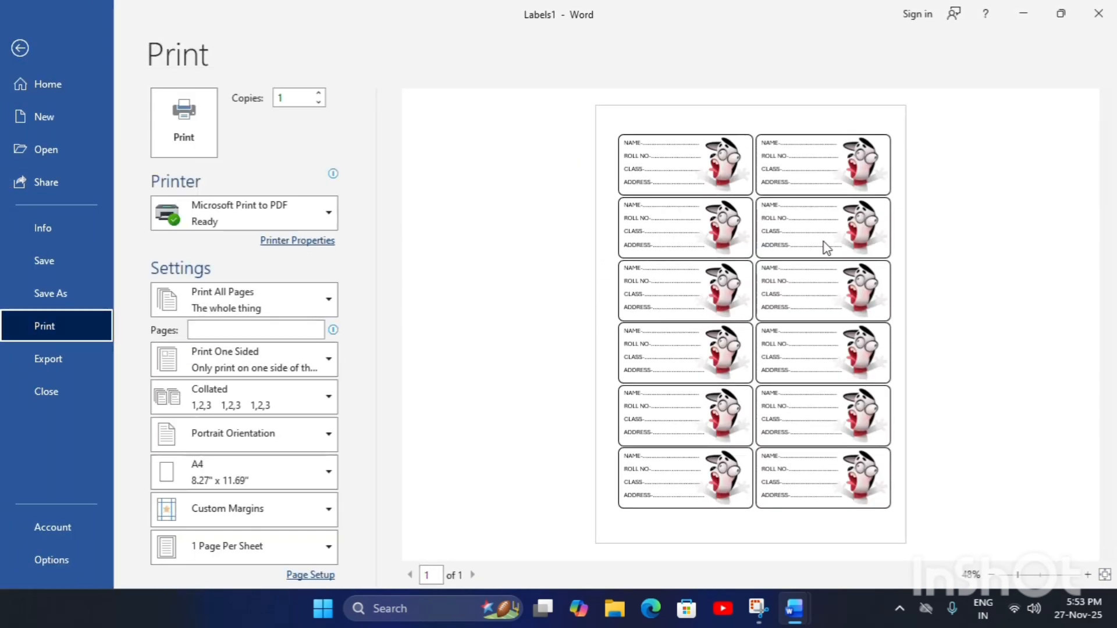
{"action": "left_click", "coordinate": [21, 48]}
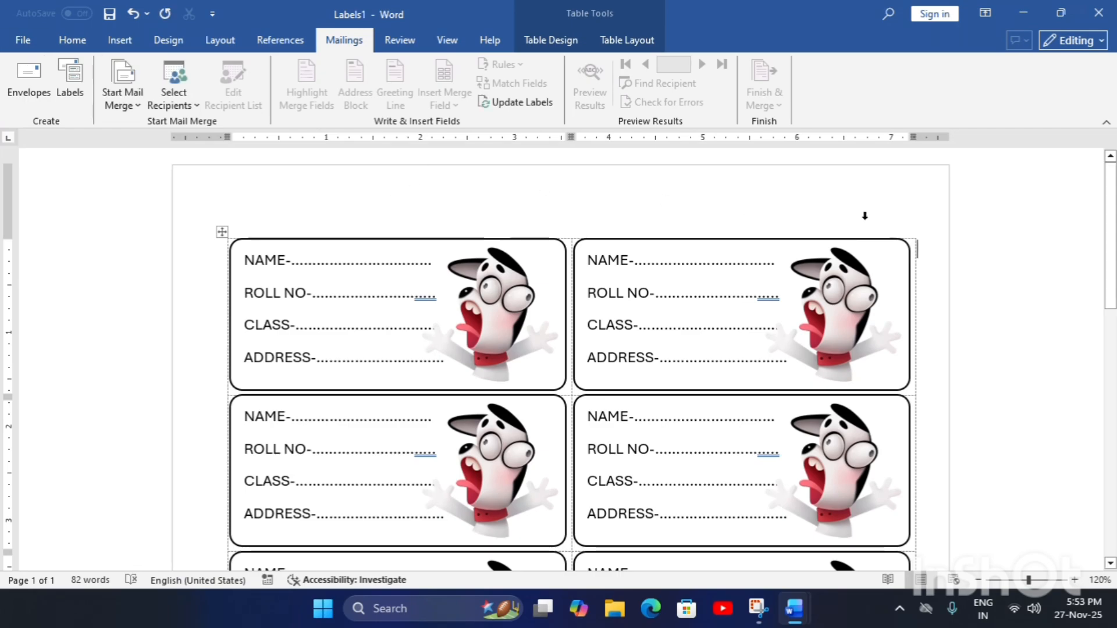